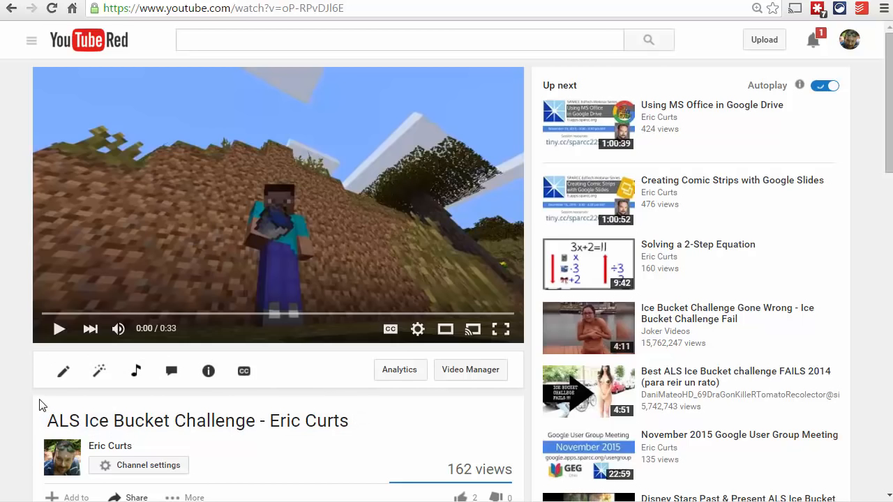
# Play the ALS Ice Bucket Challenge video, pause it at 0:22, and look through the suggested videos beside it
pyautogui.click(57, 332)
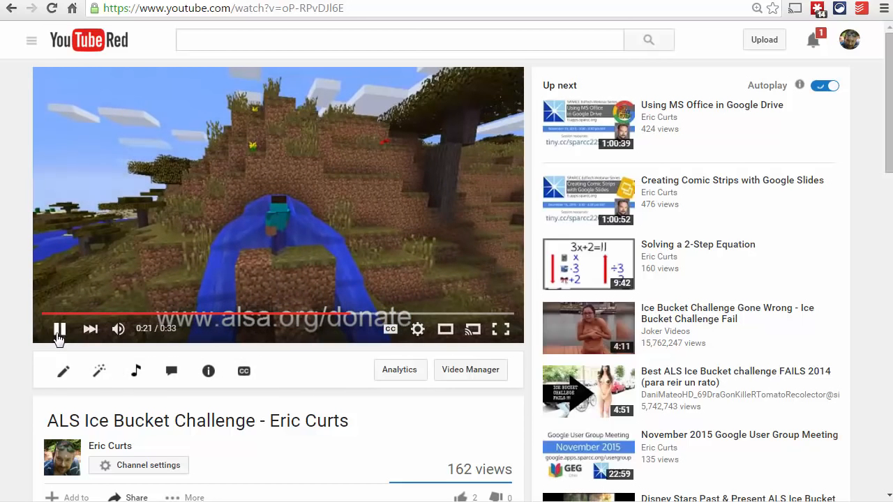
pyautogui.click(59, 330)
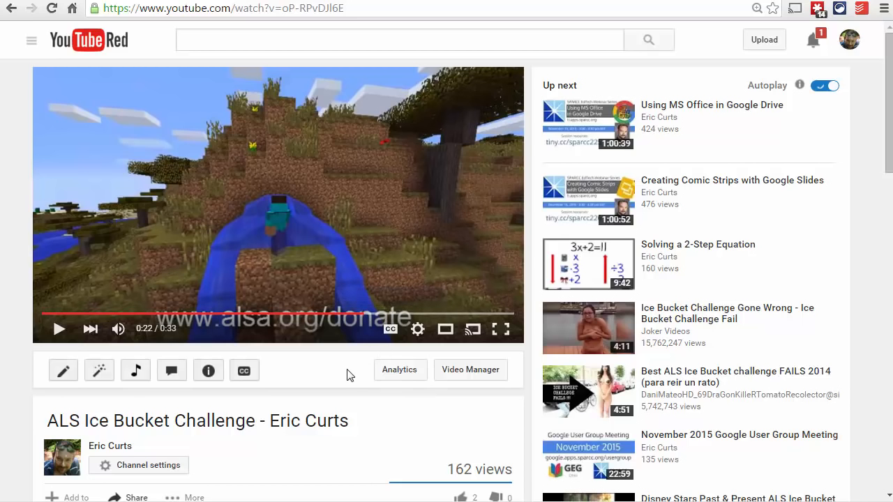
pyautogui.scroll(-2, 838, 215)
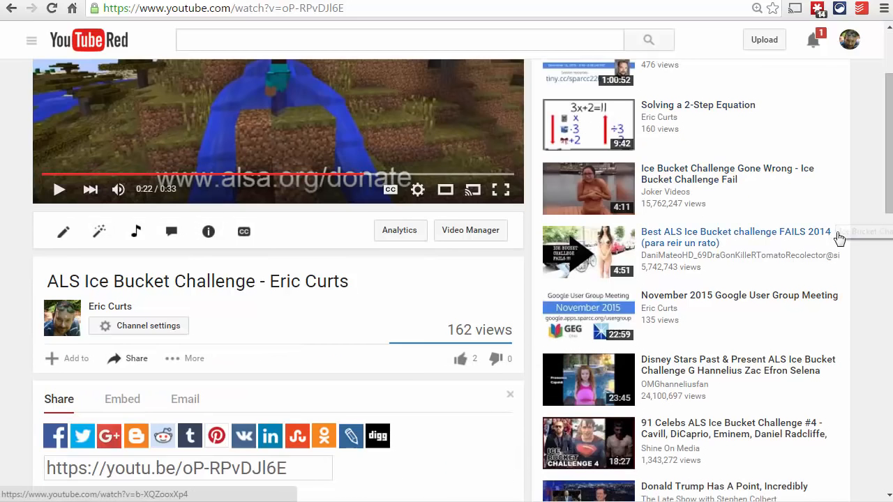
pyautogui.click(729, 261)
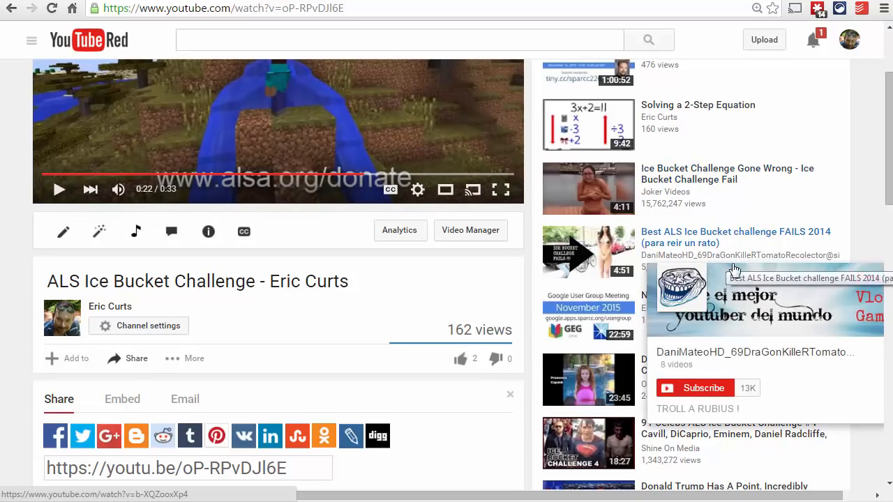
pyautogui.scroll(-1, 852, 200)
pyautogui.scroll(-2, 852, 197)
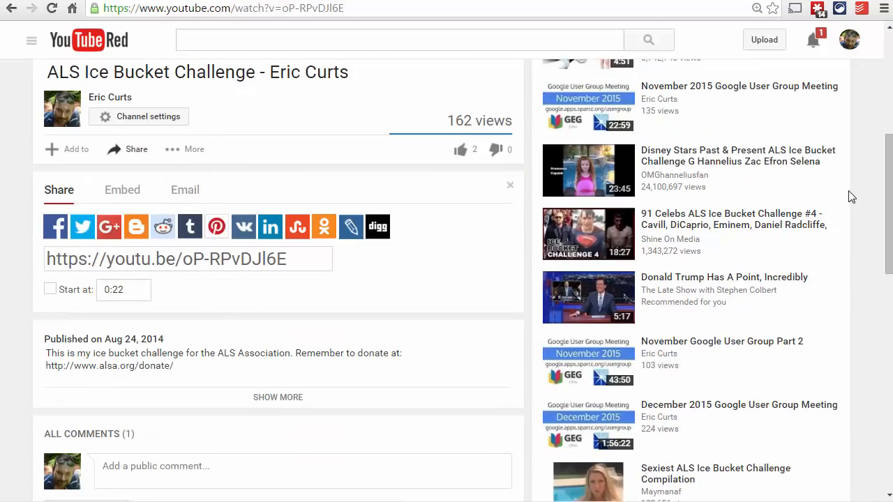
pyautogui.scroll(4, 852, 197)
pyautogui.scroll(1, 852, 196)
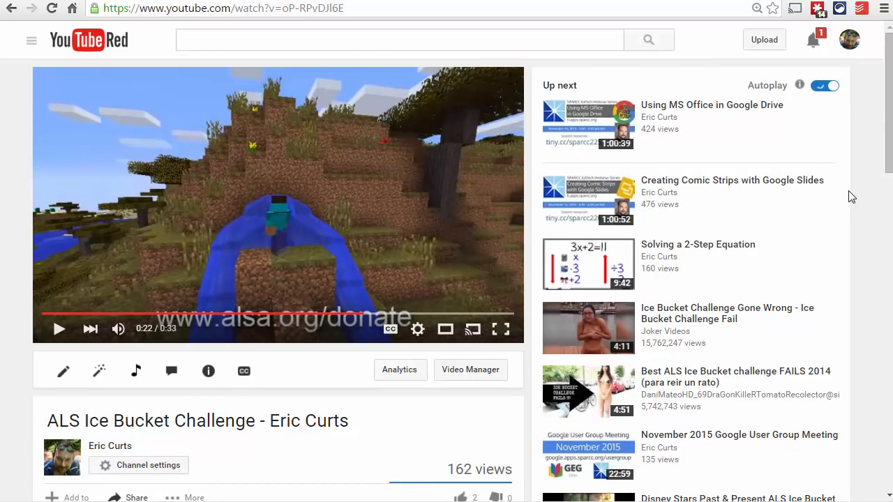
# Resume the video, let it run to its end, and cancel the automatic playback of the up-next video
pyautogui.click(62, 332)
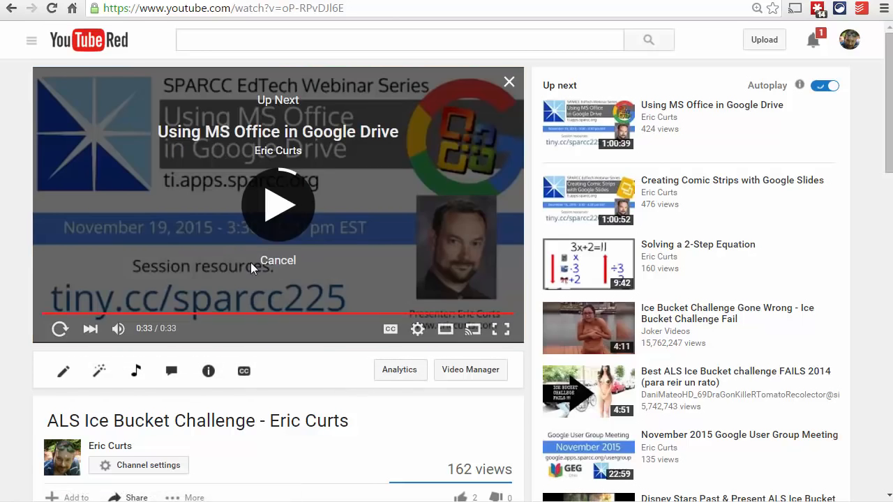
pyautogui.click(292, 293)
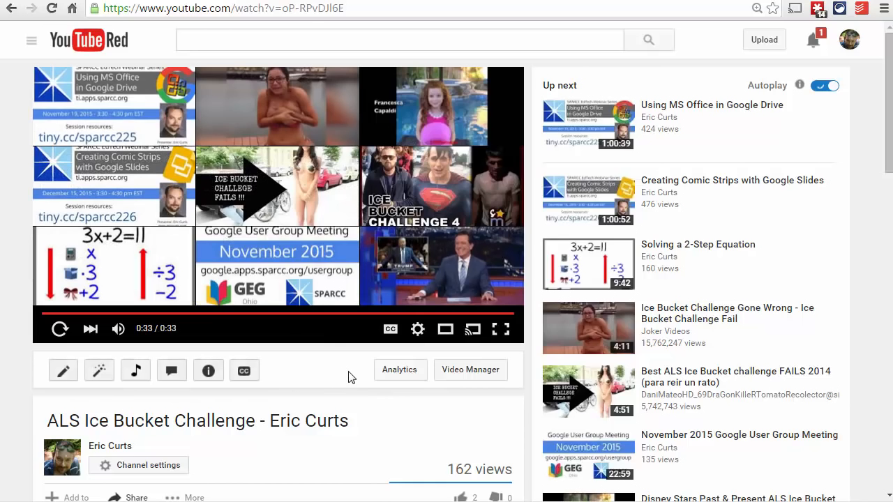
# Examine the description and comments below the video, and replay the video, pausing it right at its beginning
pyautogui.scroll(-3, 349, 374)
pyautogui.scroll(-4, 351, 375)
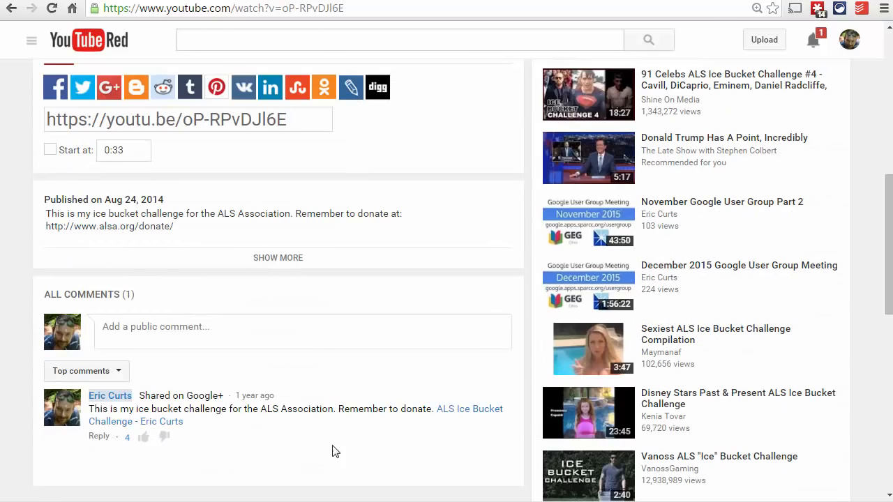
pyautogui.scroll(-1, 335, 450)
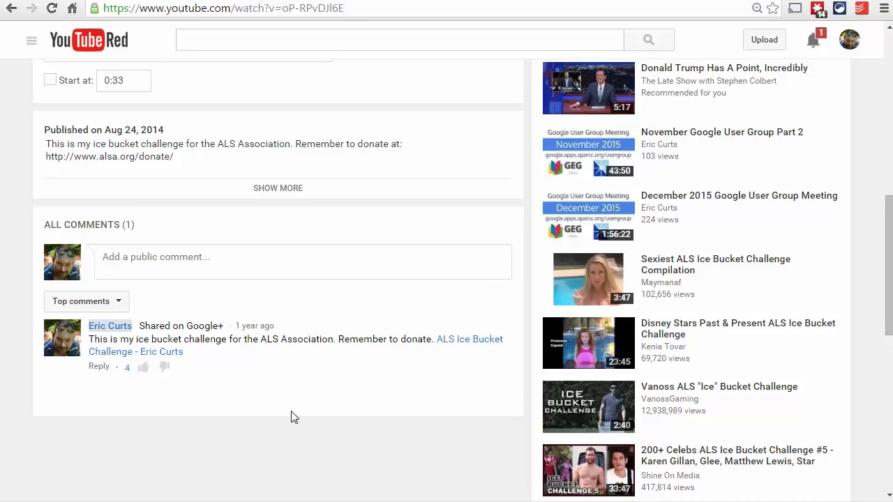
pyautogui.scroll(7, 290, 417)
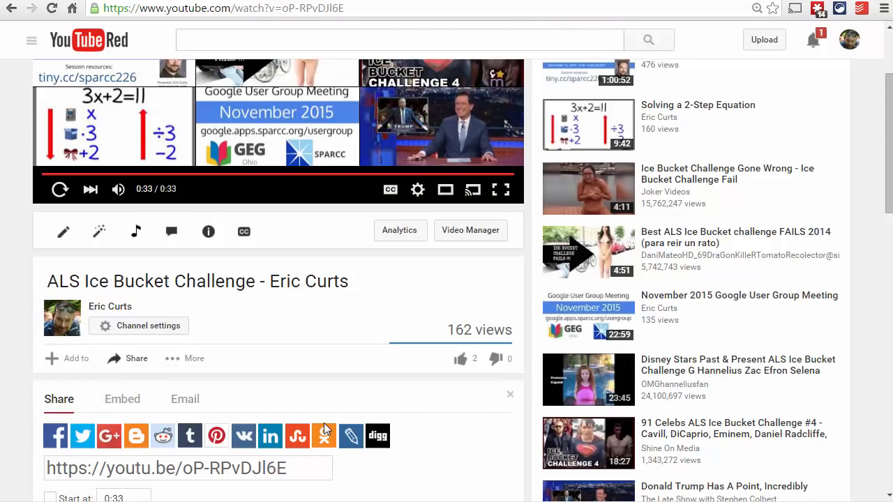
pyautogui.scroll(1, 331, 427)
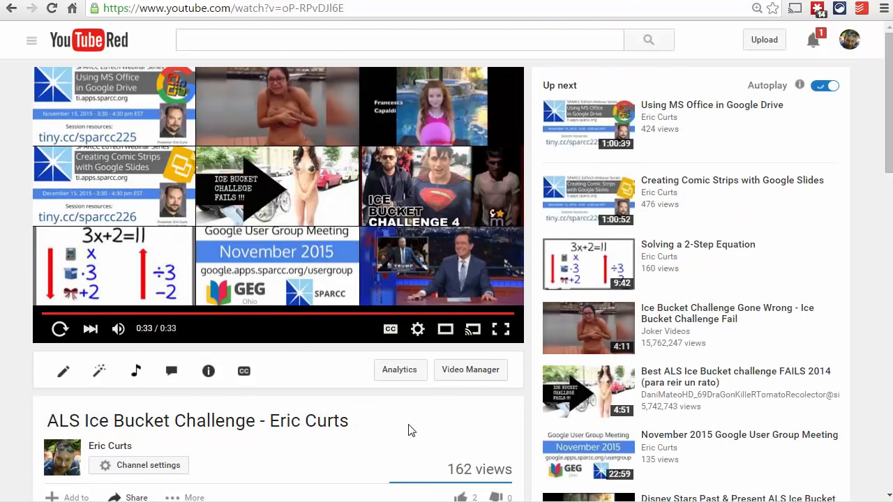
pyautogui.click(60, 329)
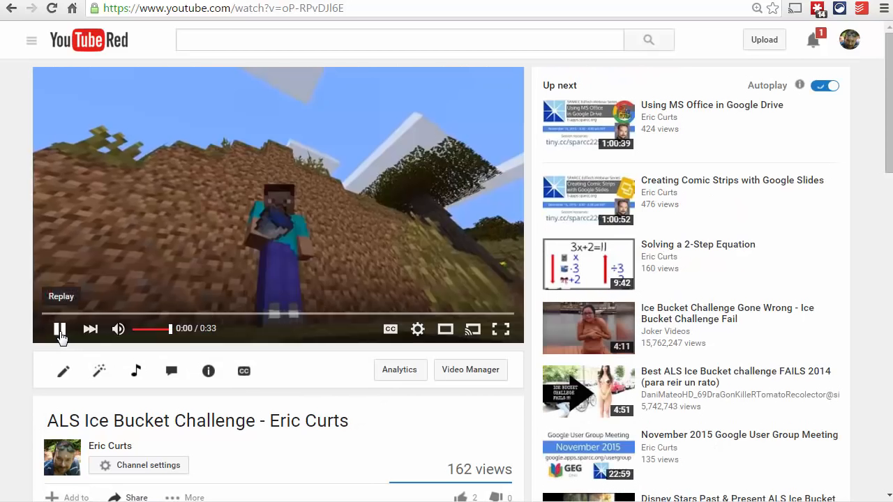
pyautogui.click(60, 329)
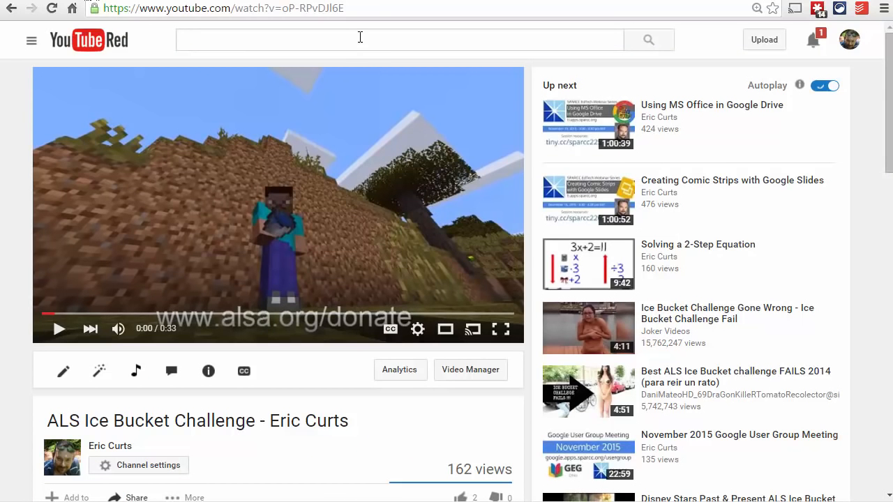
# Copy the YouTube video's address from the browser and paste it into the video field on the ViewPure page
pyautogui.click(362, 12)
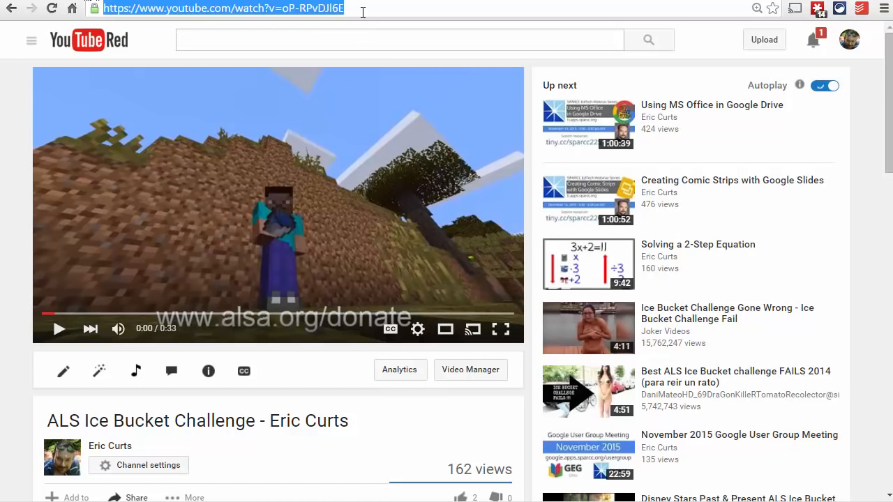
pyautogui.rightClick(235, 14)
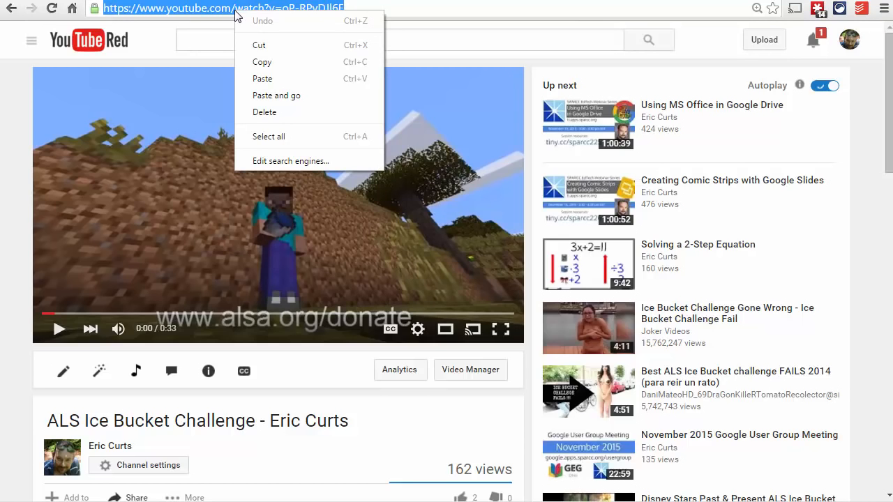
pyautogui.click(276, 60)
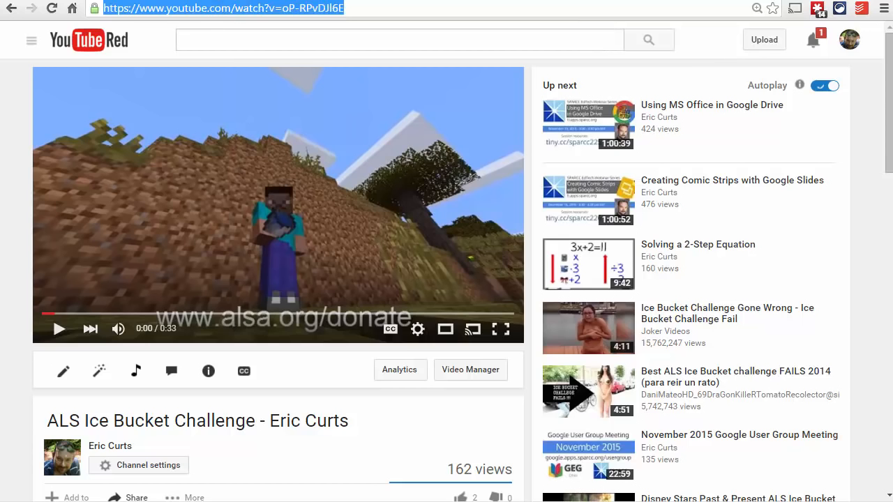
pyautogui.click(222, 1)
pyautogui.click(266, 153)
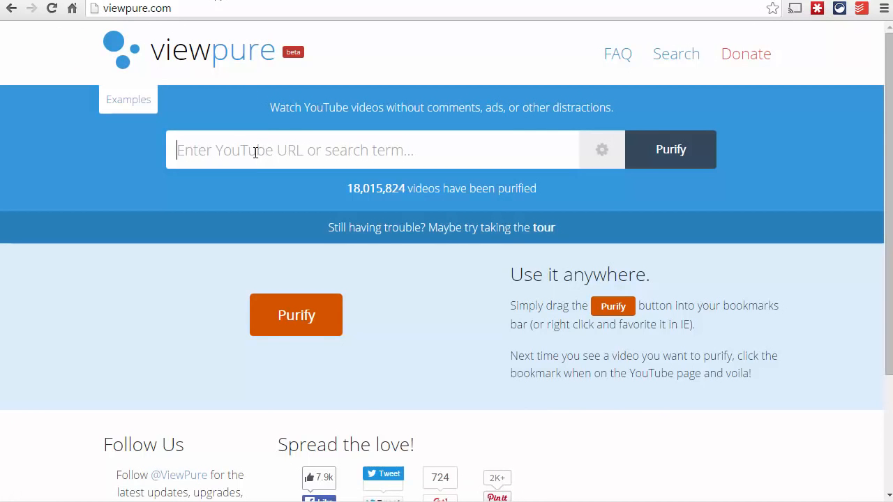
pyautogui.rightClick(255, 152)
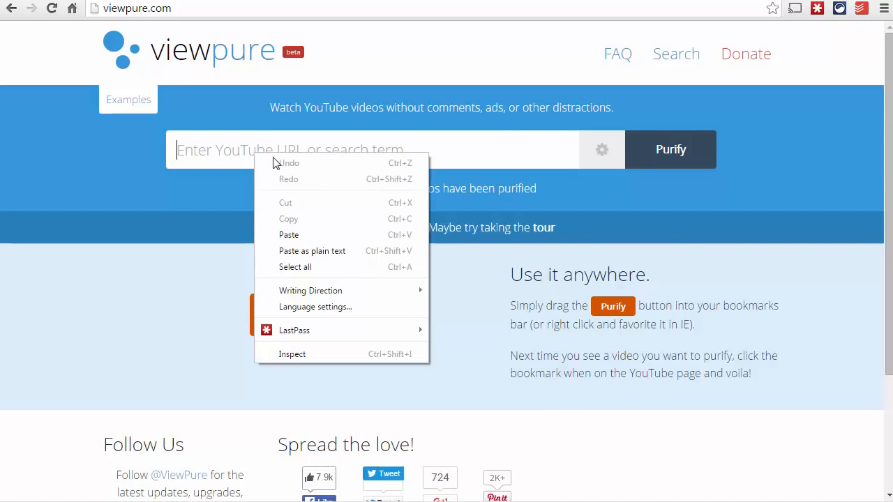
pyautogui.click(318, 235)
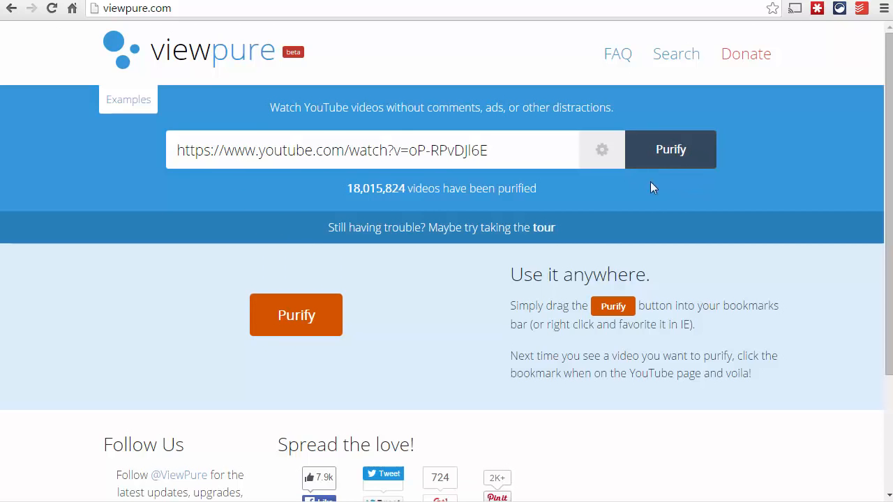
# Purify the video after showing the custom URL, password and start/end time options, and skip its playback to about 0:31
pyautogui.click(599, 159)
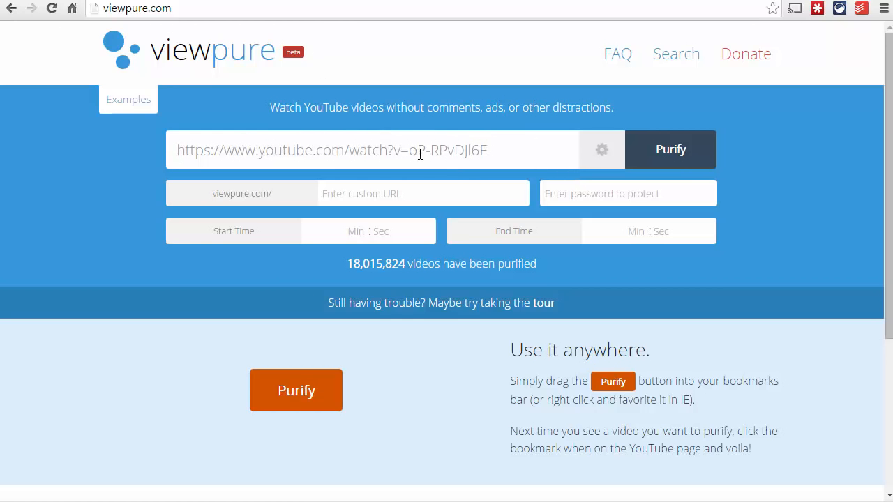
pyautogui.click(654, 159)
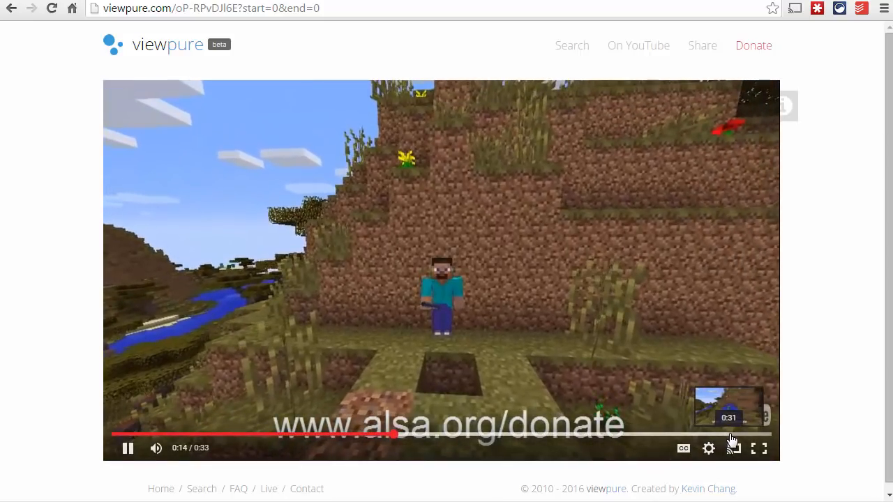
pyautogui.click(732, 434)
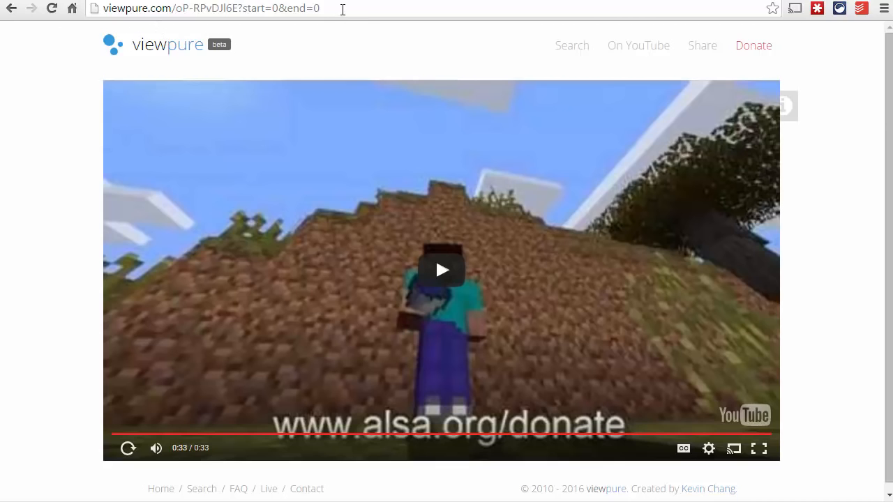
# Select the purified video's ViewPure address and compare its page with the original YouTube page
pyautogui.click(342, 9)
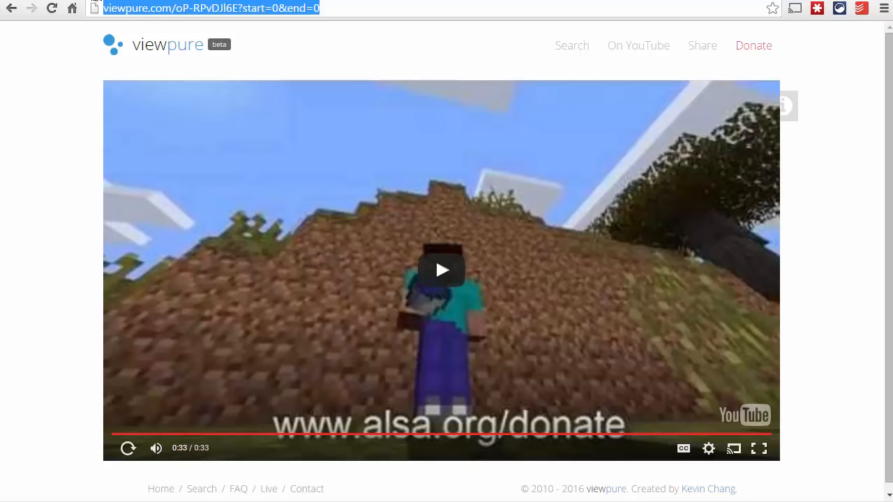
pyautogui.click(90, 1)
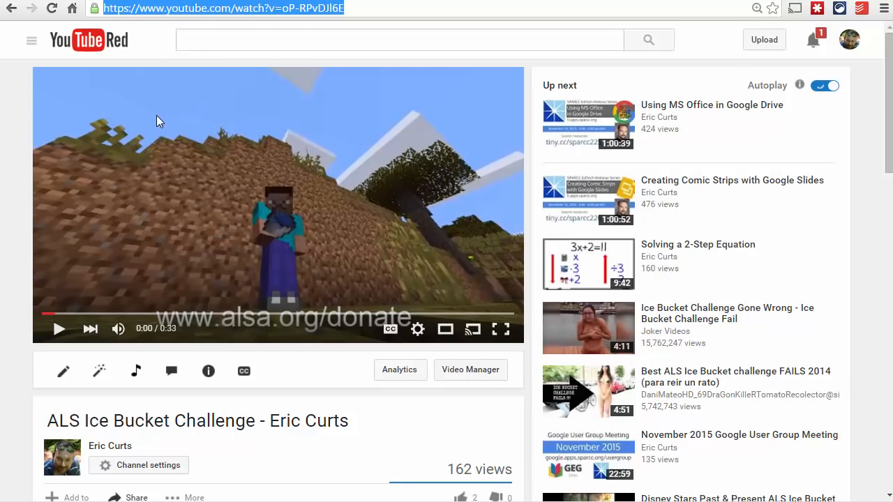
pyautogui.click(195, 1)
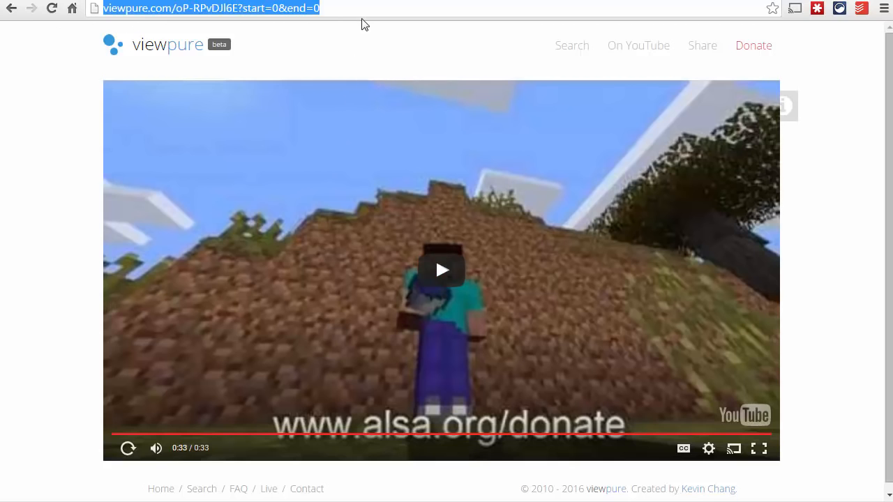
pyautogui.click(367, 0)
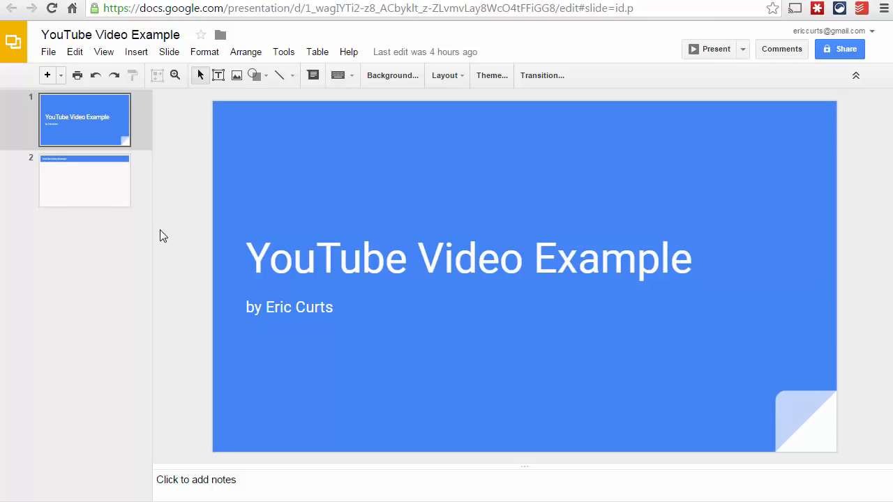
pyautogui.click(96, 196)
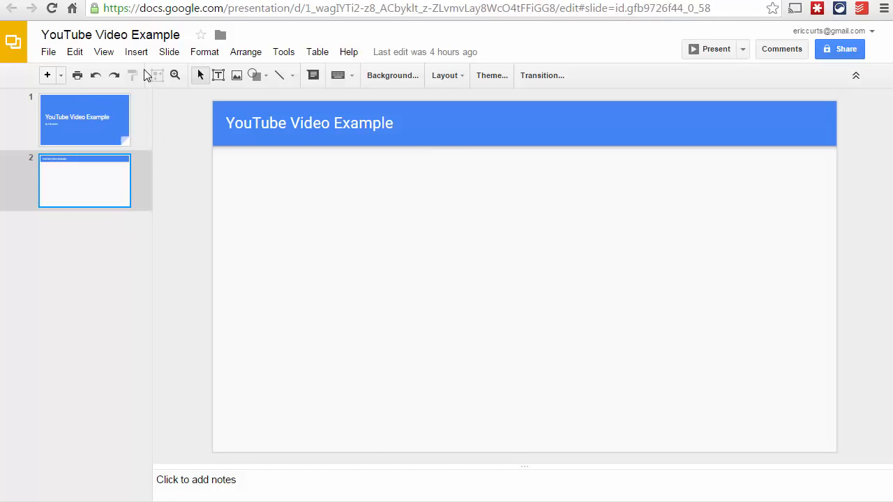
pyautogui.click(136, 52)
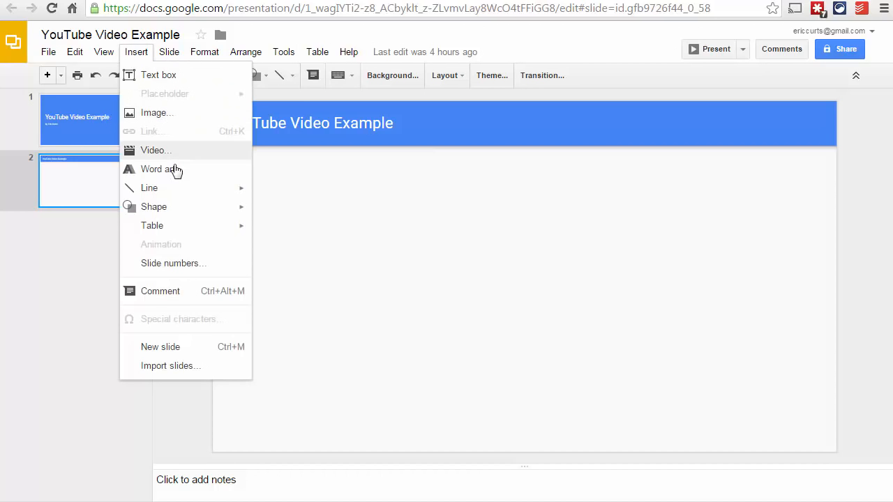
pyautogui.click(185, 156)
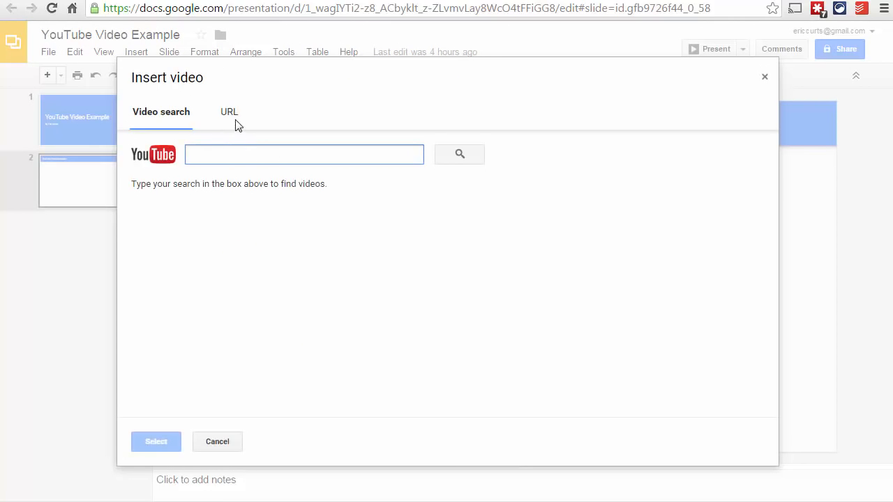
pyautogui.click(230, 115)
pyautogui.rightClick(306, 150)
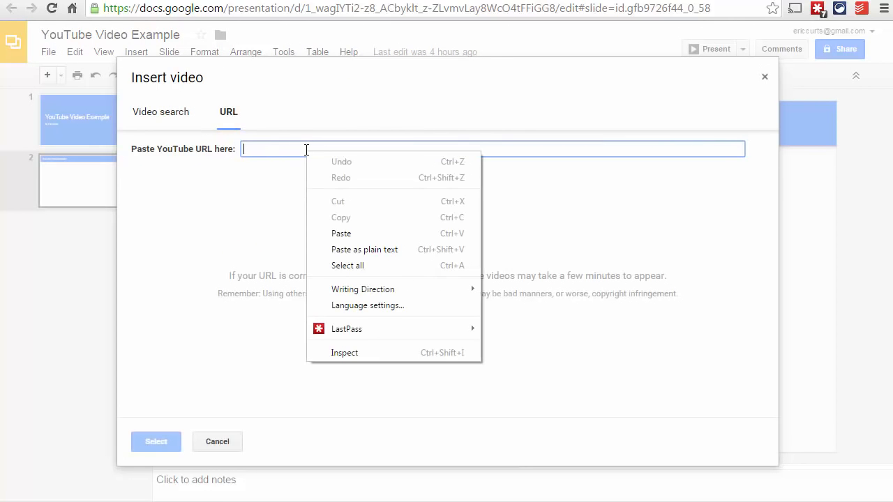
pyautogui.click(341, 234)
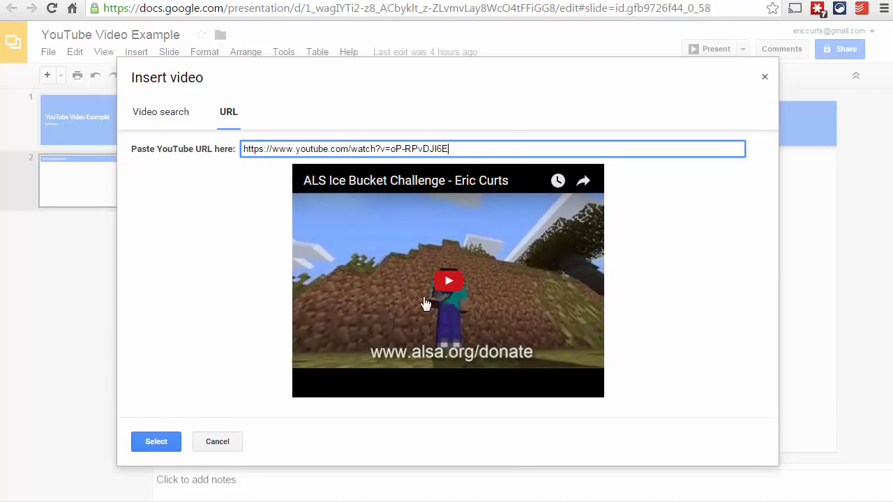
pyautogui.click(155, 443)
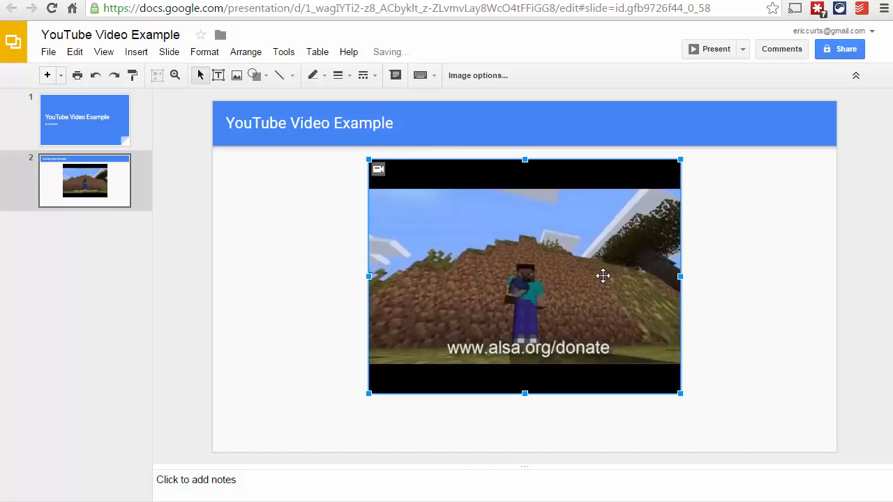
# Enlarge the inserted video on slide 2 and position it to fill the height below the title bar
pyautogui.moveTo(602, 275); pyautogui.dragTo(660, 270)
pyautogui.moveTo(439, 385); pyautogui.dragTo(360, 425)
pyautogui.moveTo(596, 323)
pyautogui.mouseDown()
pyautogui.moveTo(579, 311)
pyautogui.moveTo(583, 318)
pyautogui.mouseUp()
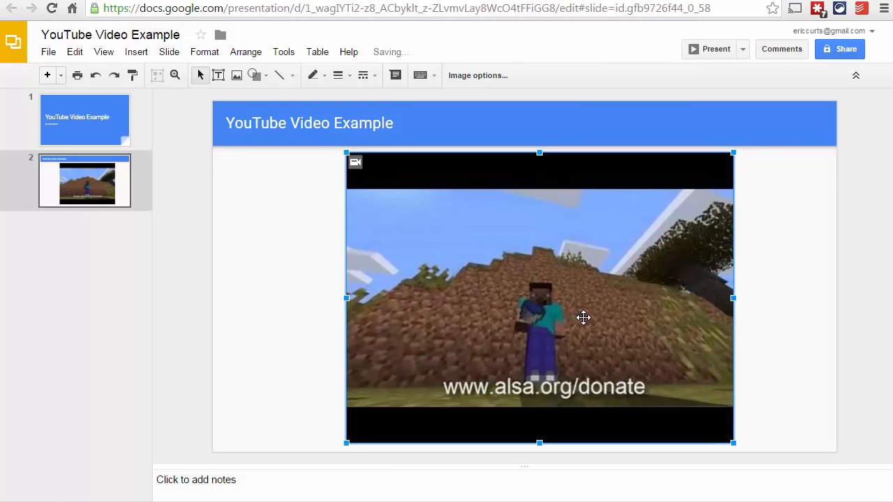
pyautogui.click(316, 325)
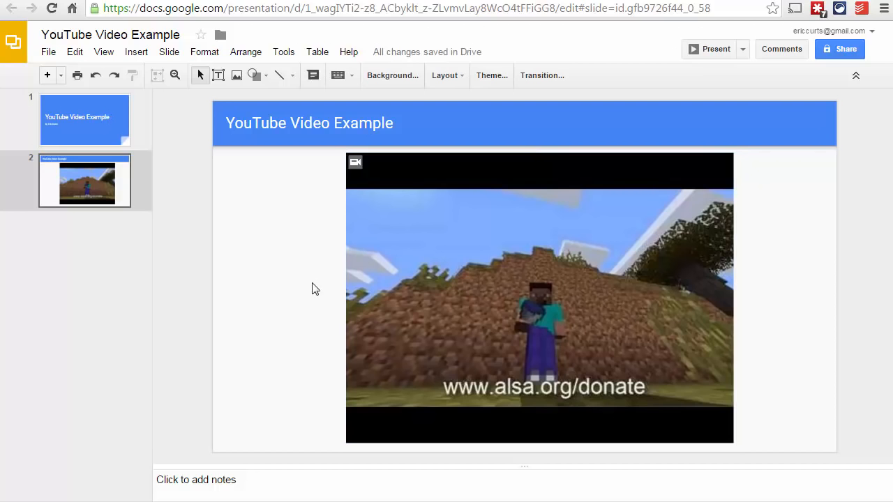
# Publish the presentation to the web with the default auto-advance setting and copy its published link
pyautogui.click(53, 54)
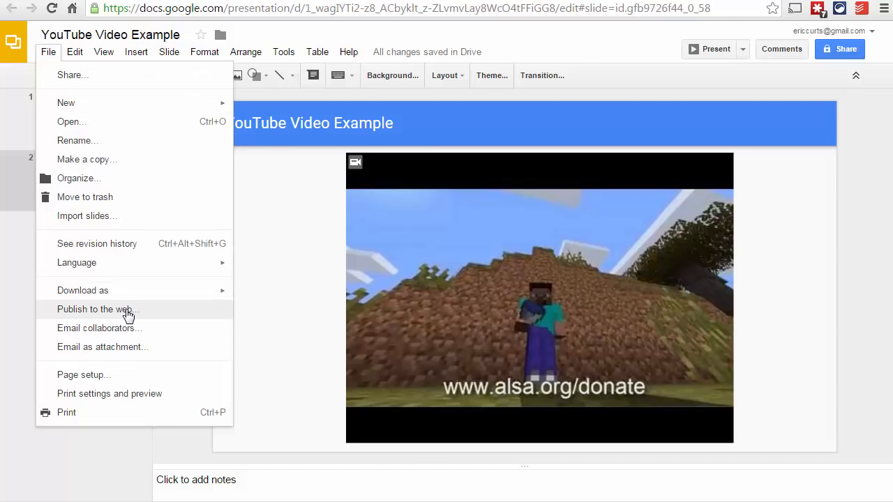
pyautogui.click(127, 311)
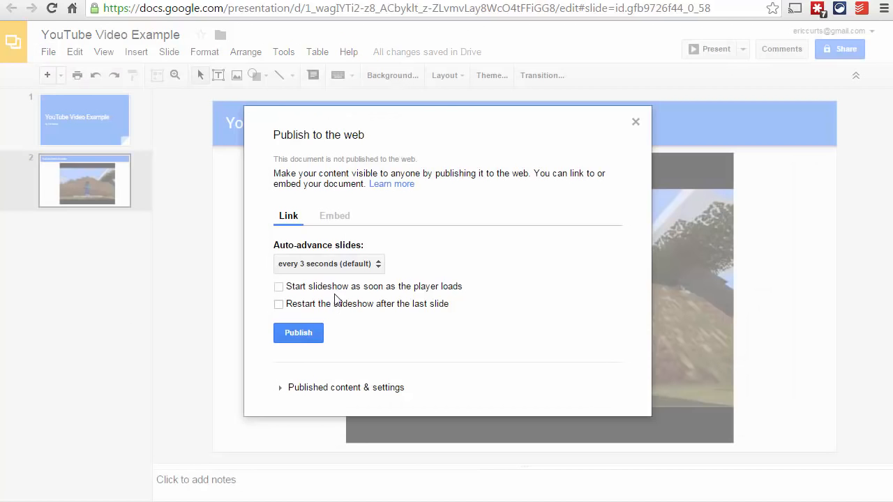
pyautogui.click(297, 333)
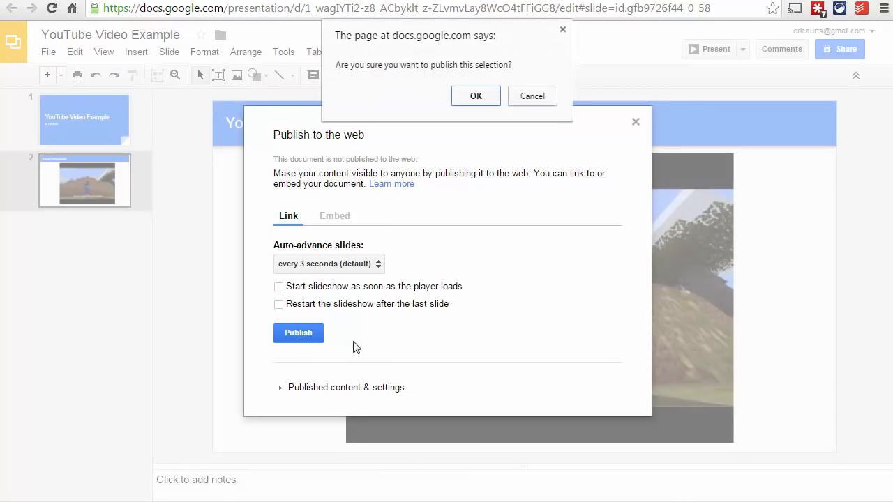
pyautogui.click(480, 96)
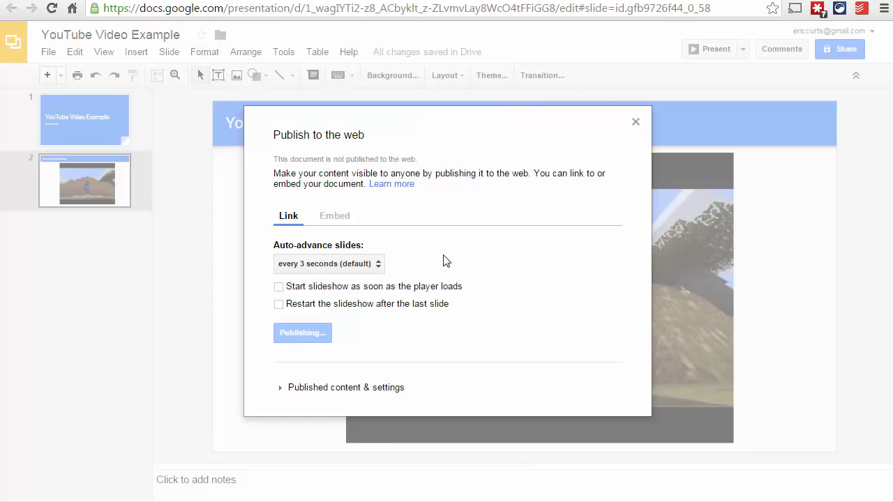
pyautogui.rightClick(380, 298)
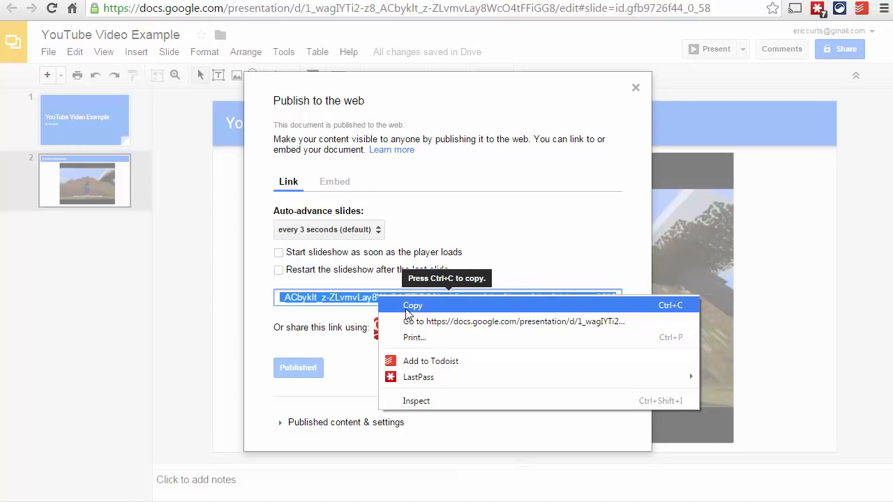
pyautogui.click(412, 305)
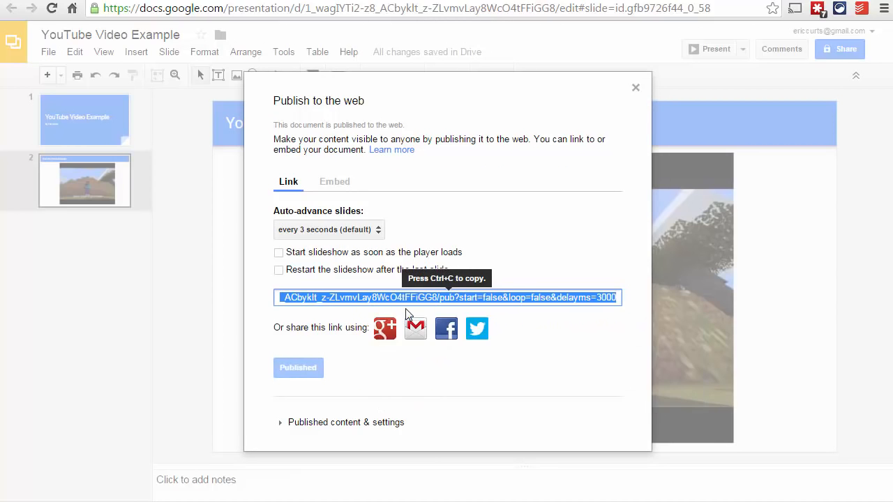
pyautogui.click(635, 88)
# Open the copied link to the published presentation in a new browser tab
pyautogui.hotkey('ctrl', 't')
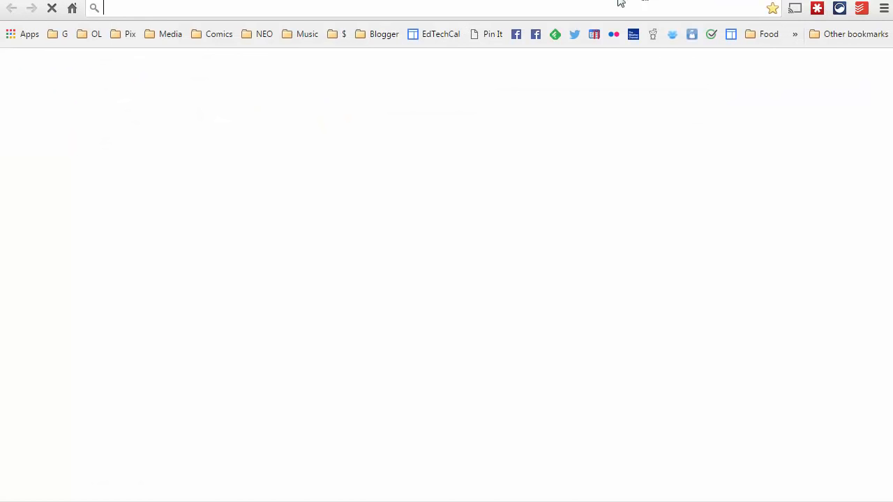
pyautogui.rightClick(410, 7)
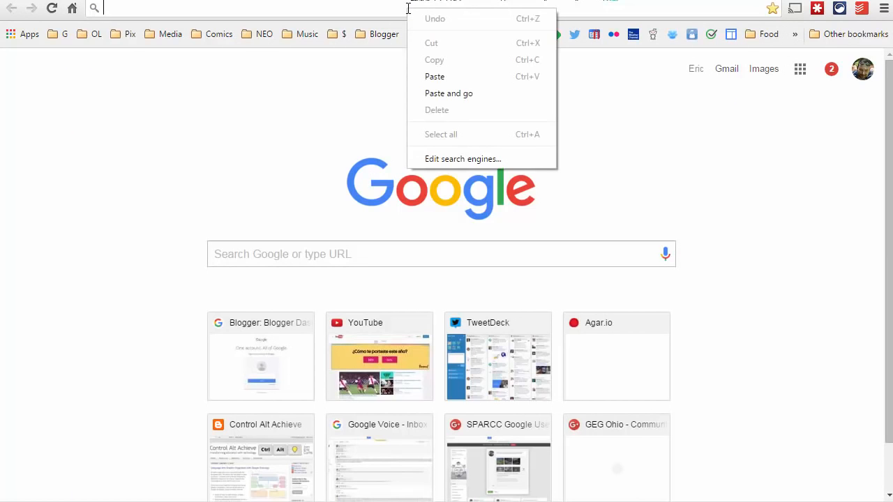
pyautogui.click(440, 77)
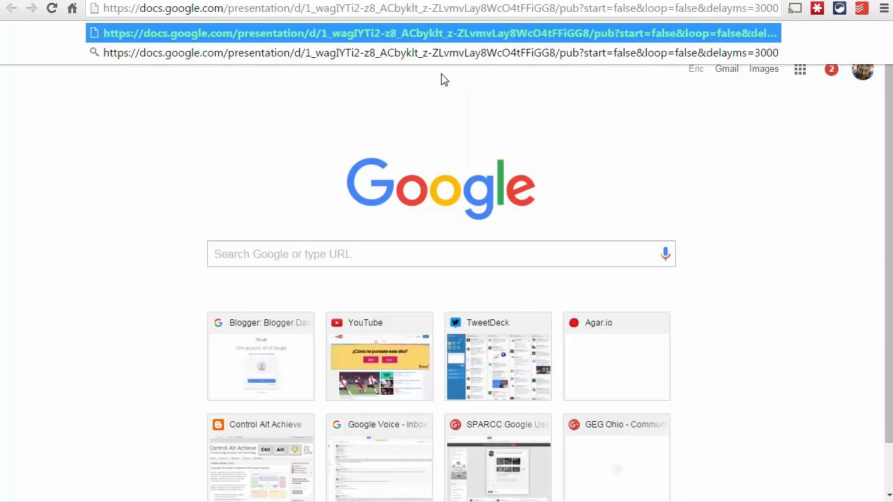
pyautogui.click(660, 33)
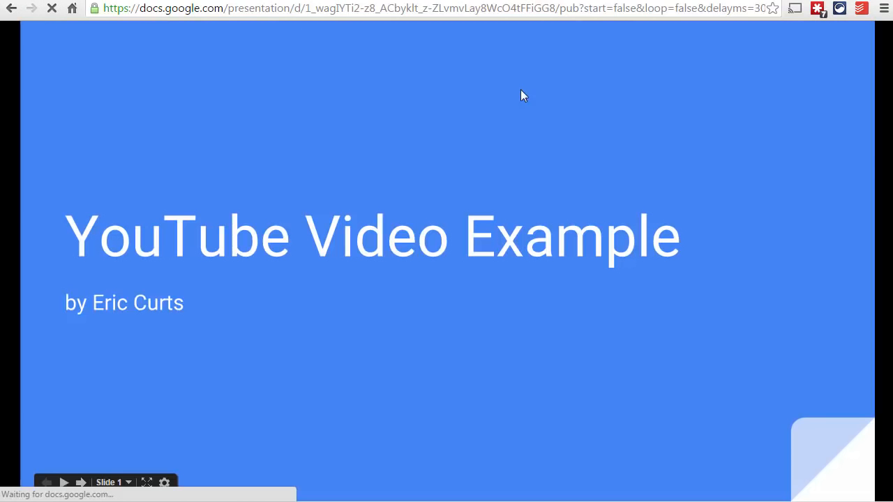
# Advance the published presentation to slide 2, play its video and skip the playback close to the end
pyautogui.click(562, 391)
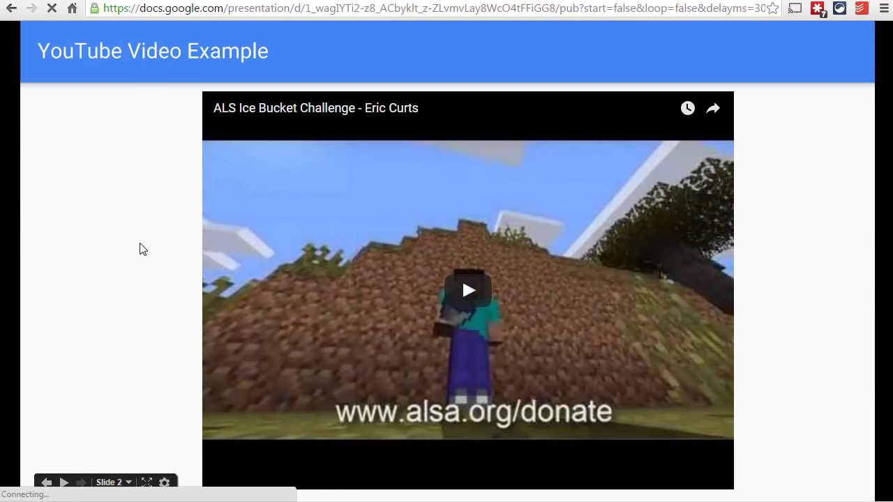
pyautogui.click(468, 291)
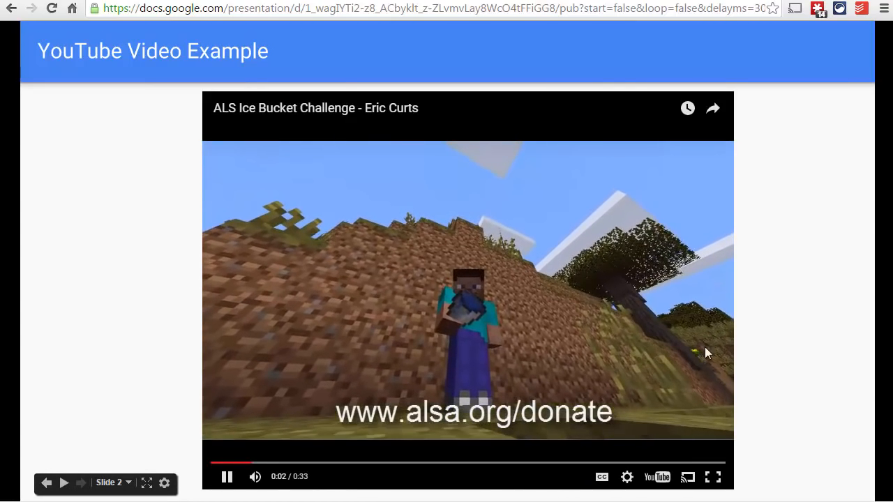
pyautogui.click(694, 463)
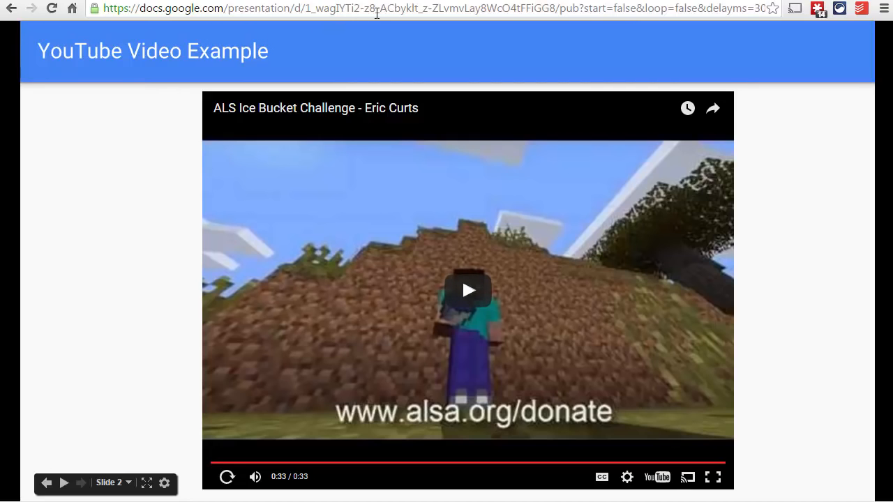
# Show the Google Sites page "Example", return to the YouTube page of the ALS Ice Bucket Challenge video and display its embed code with all options
pyautogui.click(434, 1)
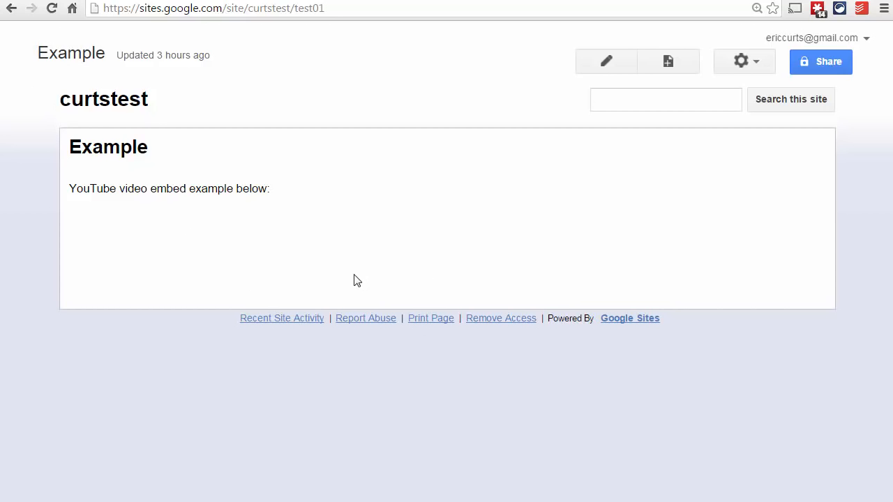
pyautogui.click(79, 0)
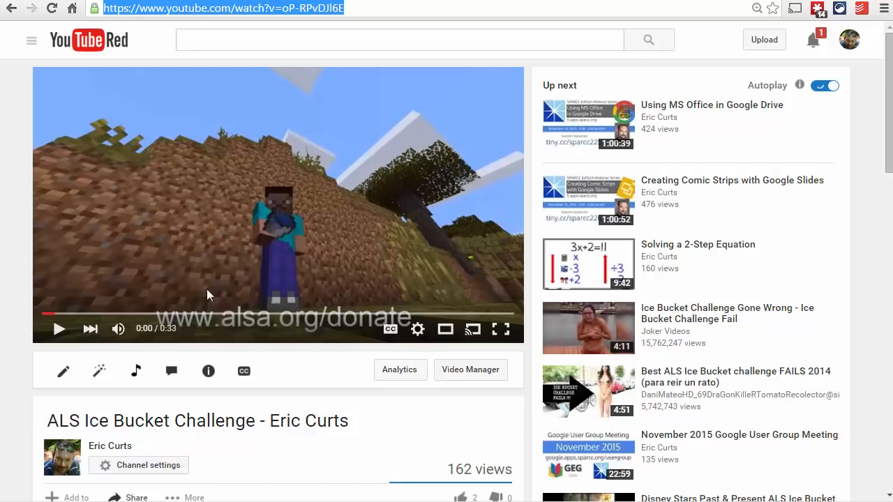
pyautogui.scroll(-2, 308, 327)
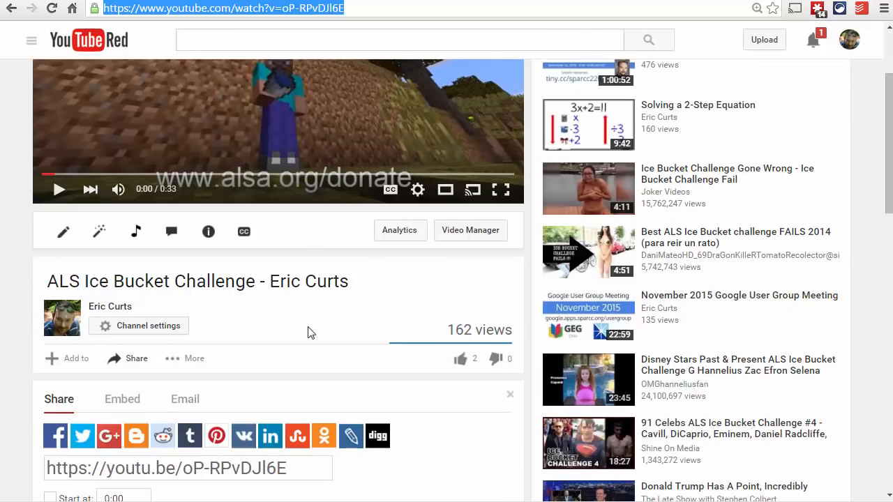
pyautogui.scroll(-1, 310, 330)
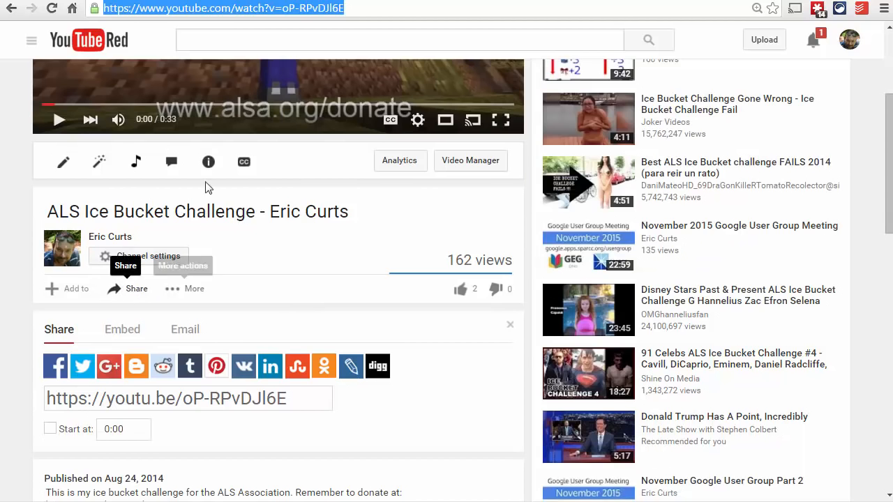
pyautogui.click(130, 293)
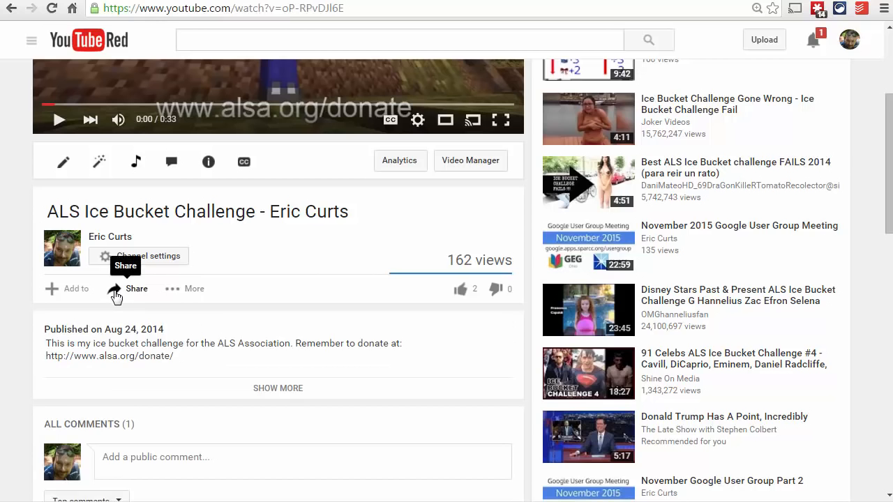
pyautogui.click(115, 296)
pyautogui.scroll(-2, 251, 254)
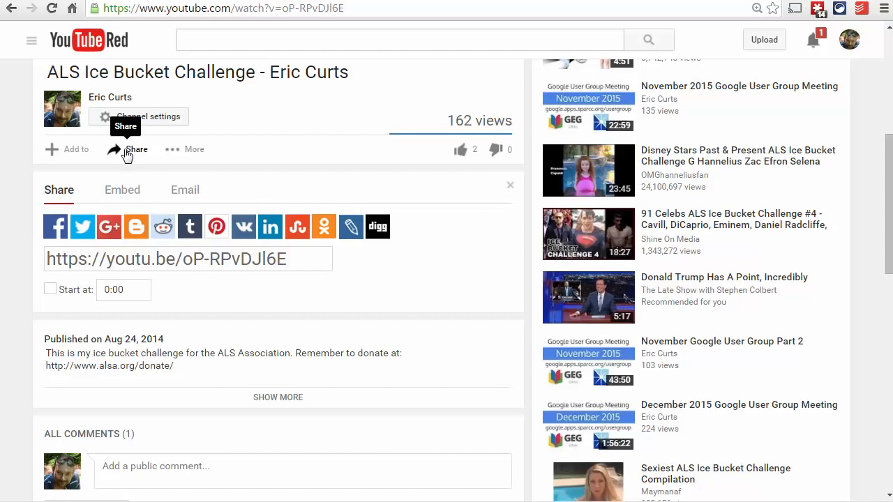
pyautogui.click(124, 198)
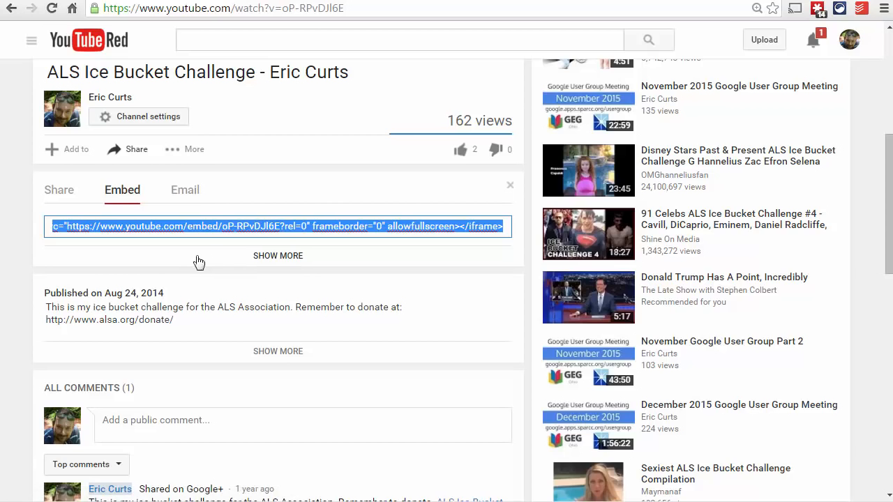
pyautogui.click(277, 256)
pyautogui.scroll(-4, 39, 344)
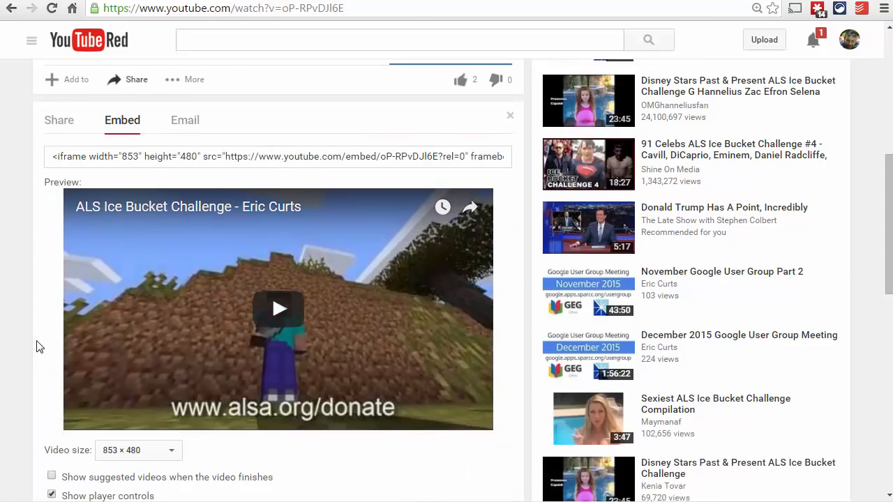
# Try the 640 × 360 video size for the embed and return it to 853 × 480
pyautogui.click(176, 248)
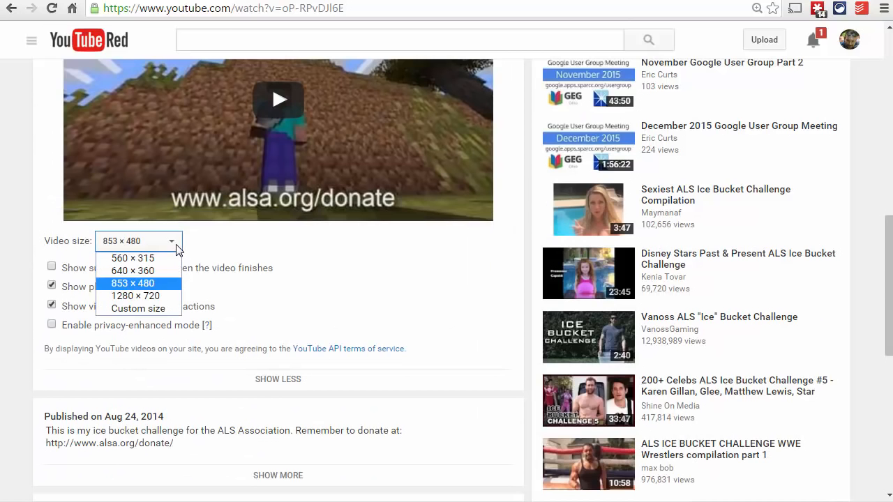
pyautogui.click(133, 271)
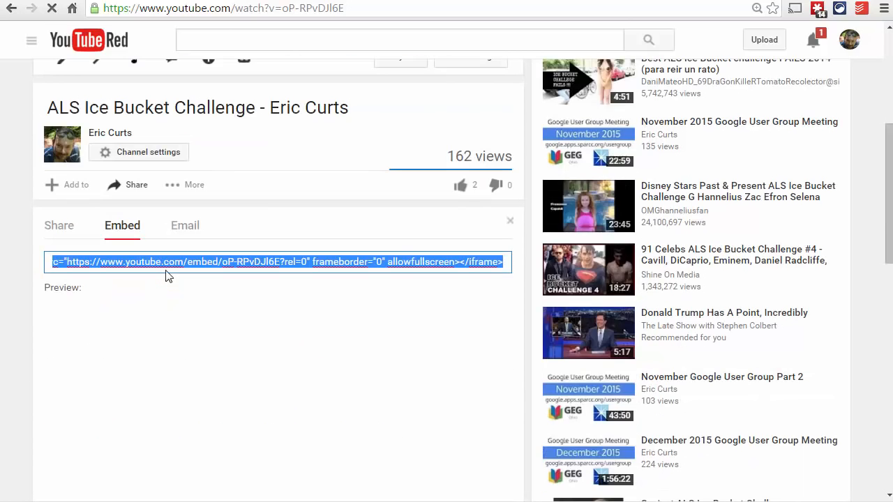
pyautogui.scroll(-4, 87, 328)
pyautogui.click(155, 282)
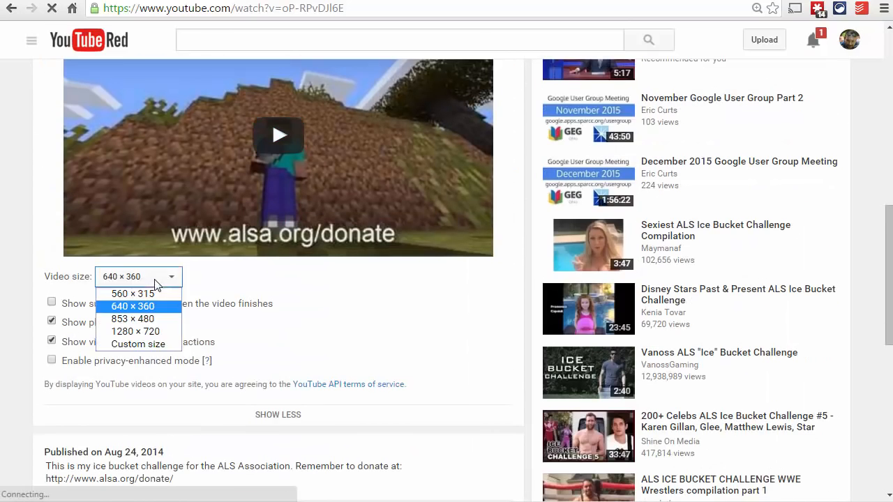
pyautogui.click(132, 318)
# Review the remaining embed options and copy the video's iframe embed code
pyautogui.scroll(-5, 174, 328)
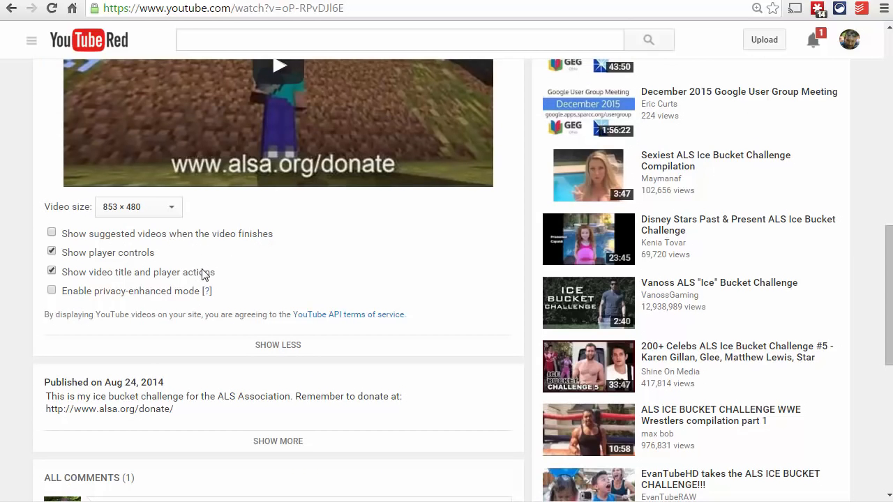
pyautogui.scroll(3, 199, 278)
pyautogui.scroll(1, 199, 277)
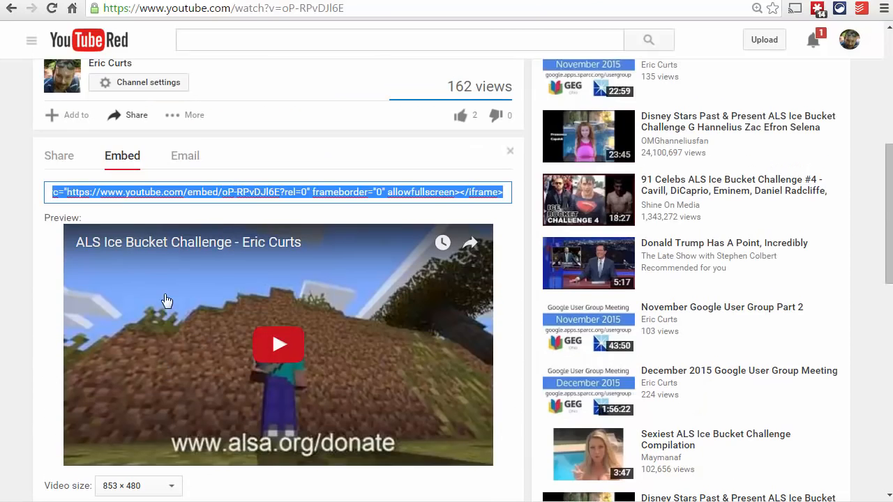
pyautogui.rightClick(215, 192)
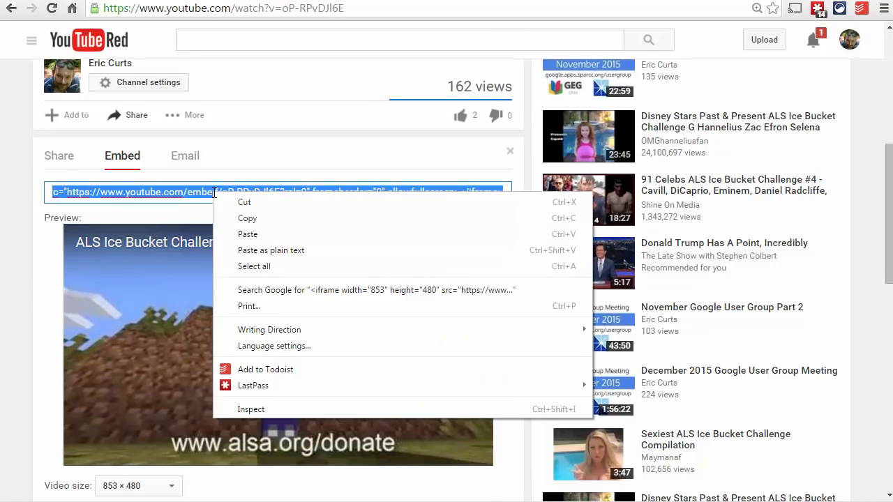
pyautogui.click(249, 218)
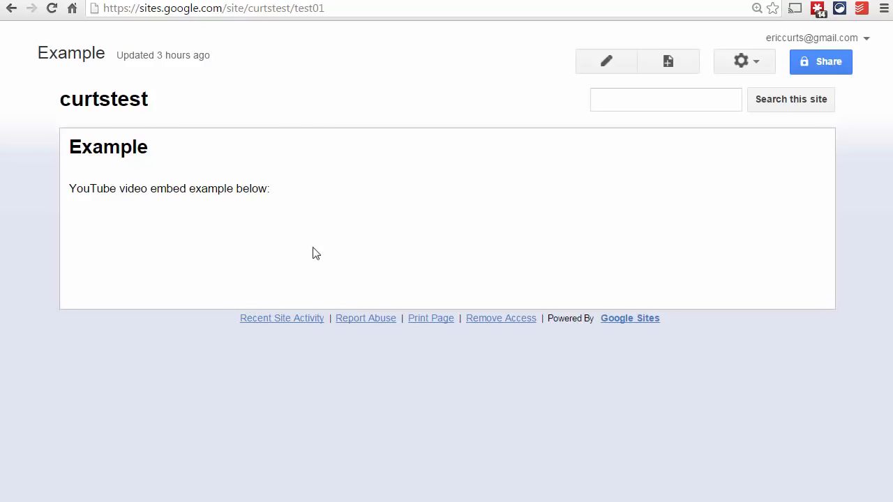
# Open the Google Sites page "Example" for editing, try pasting the iframe embed code directly below its text, and cut it out again
pyautogui.click(613, 67)
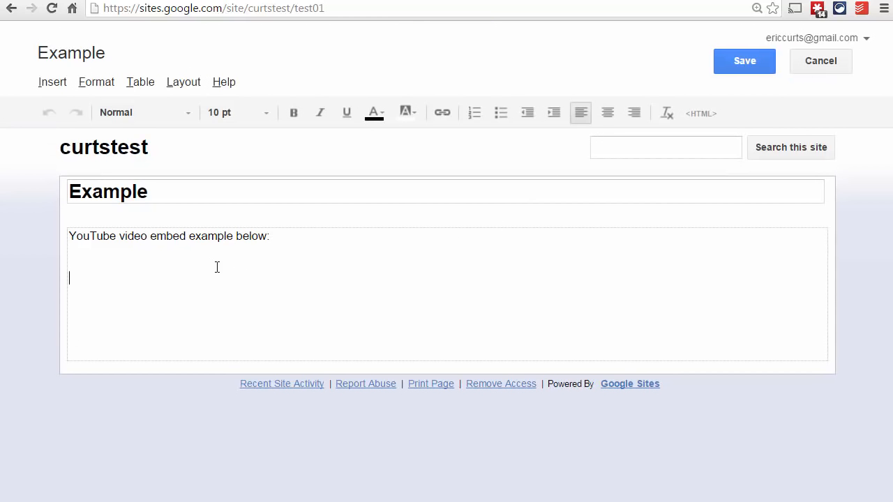
pyautogui.rightClick(149, 279)
pyautogui.click(199, 357)
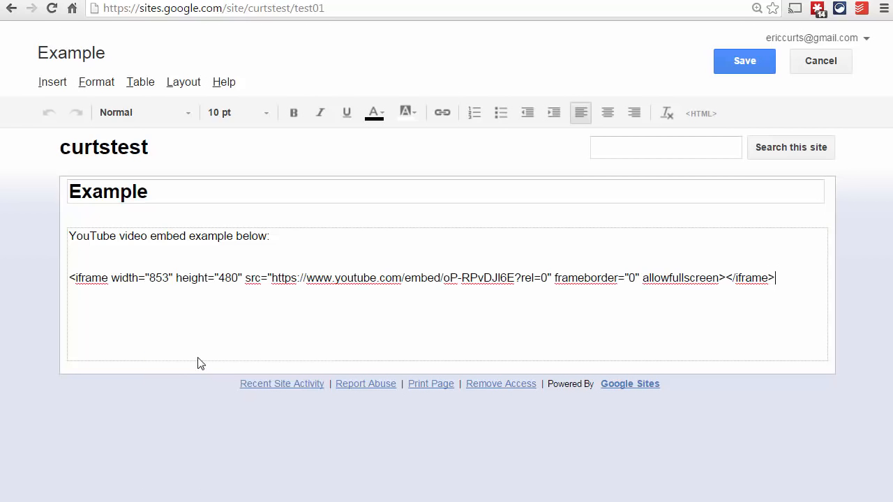
pyautogui.moveTo(783, 278); pyautogui.dragTo(60, 280)
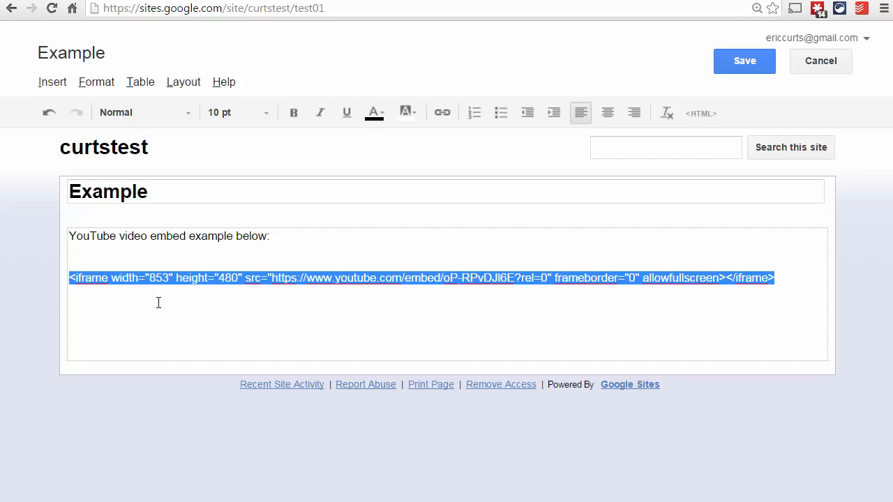
pyautogui.hotkey('ctrl', 'x')
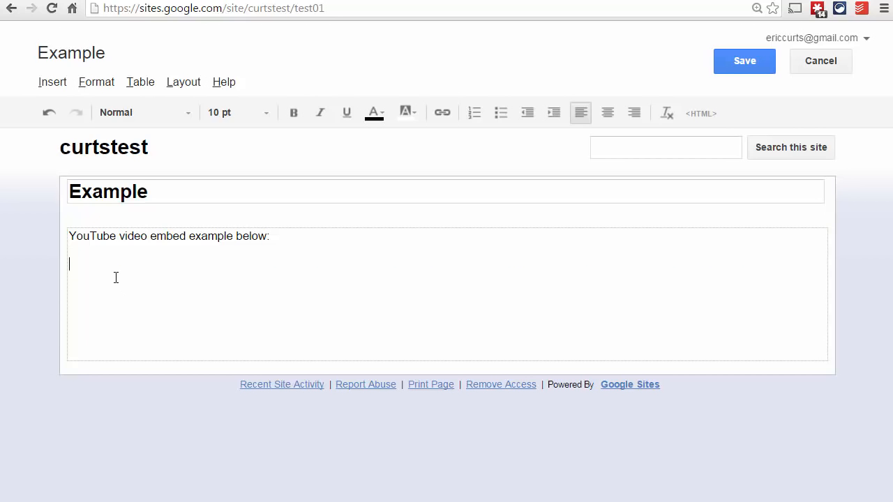
# Add the Embed gadget below the page text and paste the video's iframe embed code as its embedding snippet
pyautogui.click(45, 83)
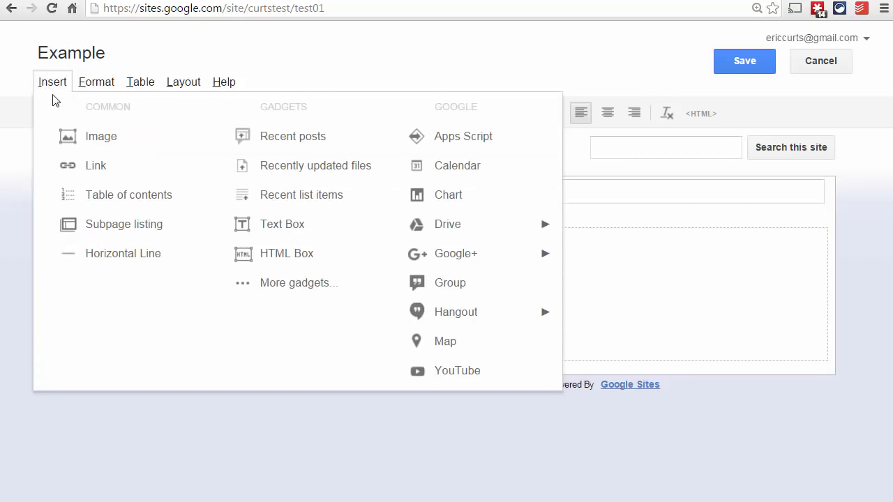
pyautogui.click(303, 289)
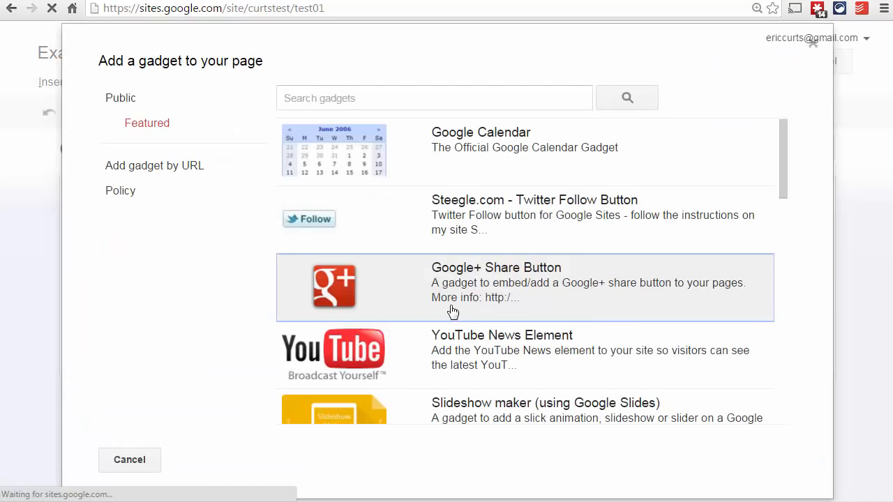
pyautogui.scroll(-1, 474, 280)
pyautogui.scroll(-3, 480, 278)
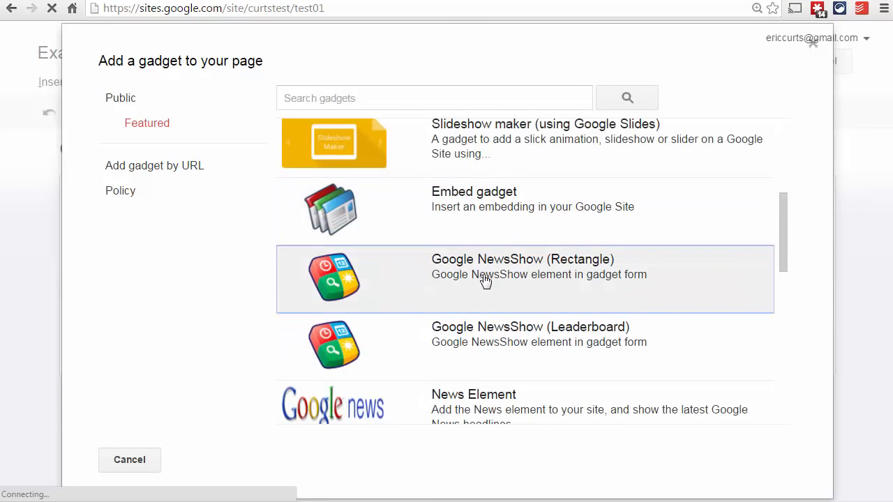
pyautogui.click(510, 222)
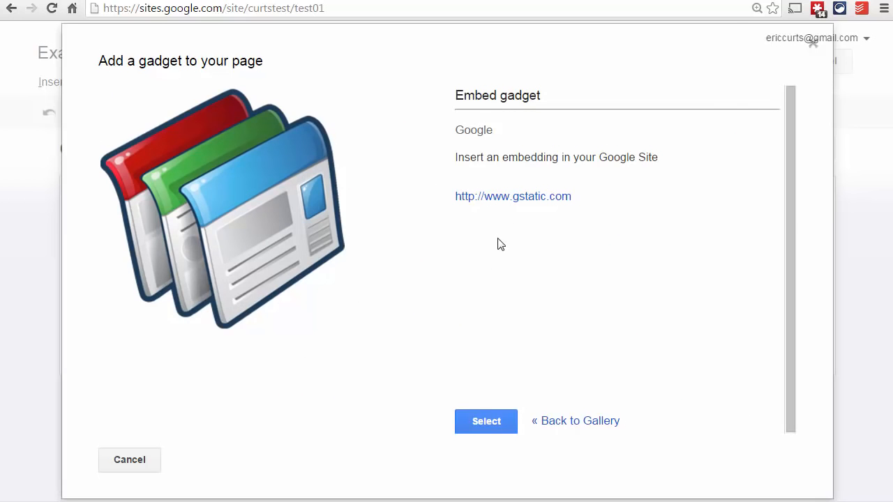
pyautogui.click(486, 422)
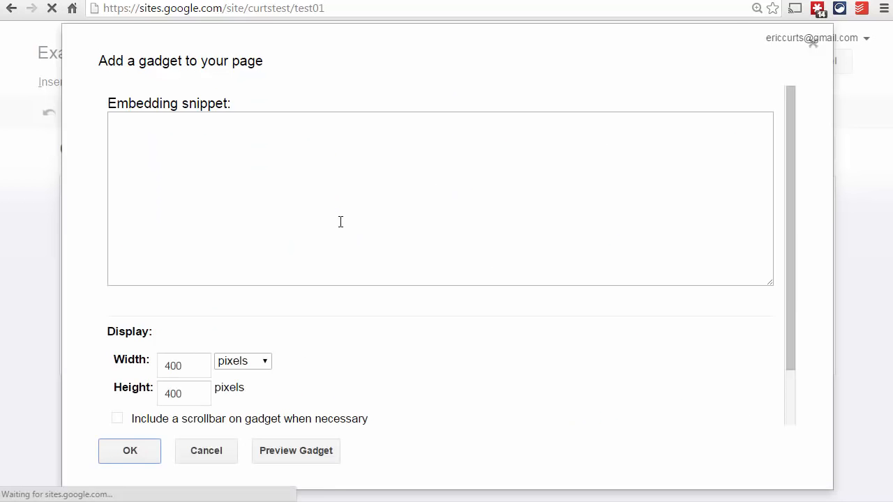
pyautogui.rightClick(299, 185)
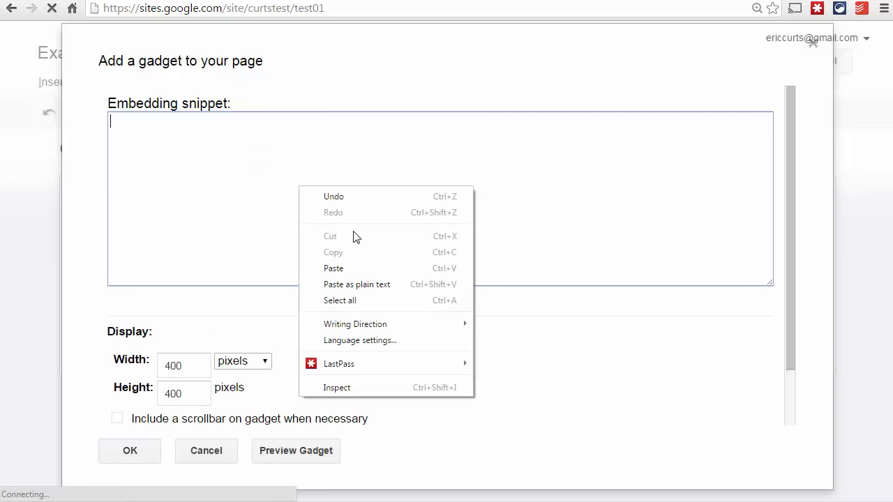
pyautogui.click(370, 274)
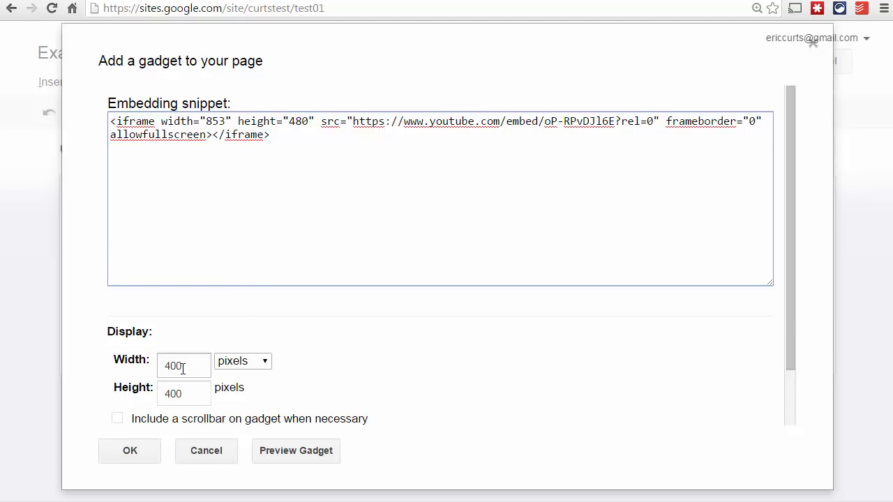
# Set the gadget's display size to 853 pixels wide and 480 pixels high
pyautogui.moveTo(183, 368); pyautogui.dragTo(143, 372)
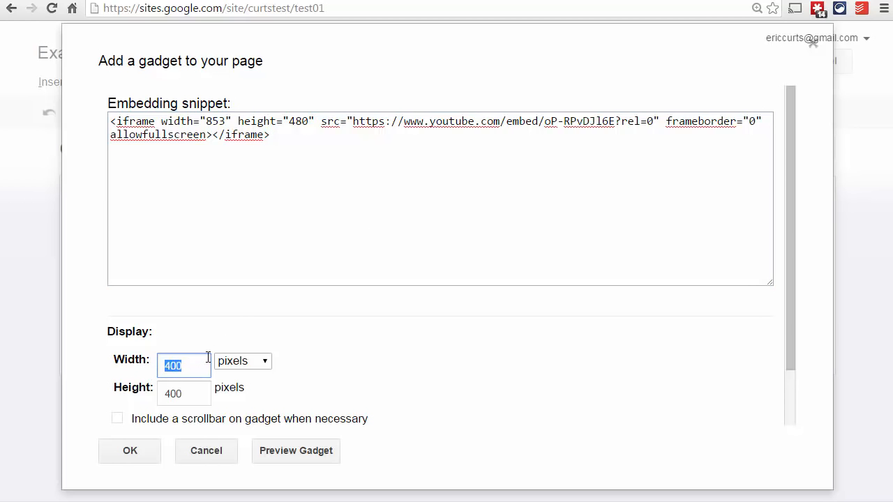
pyautogui.write('853')
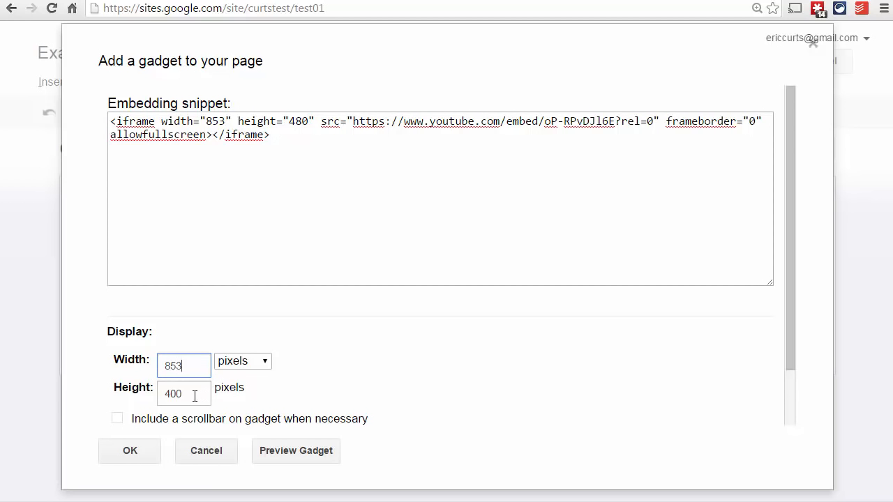
pyautogui.press('Tab')
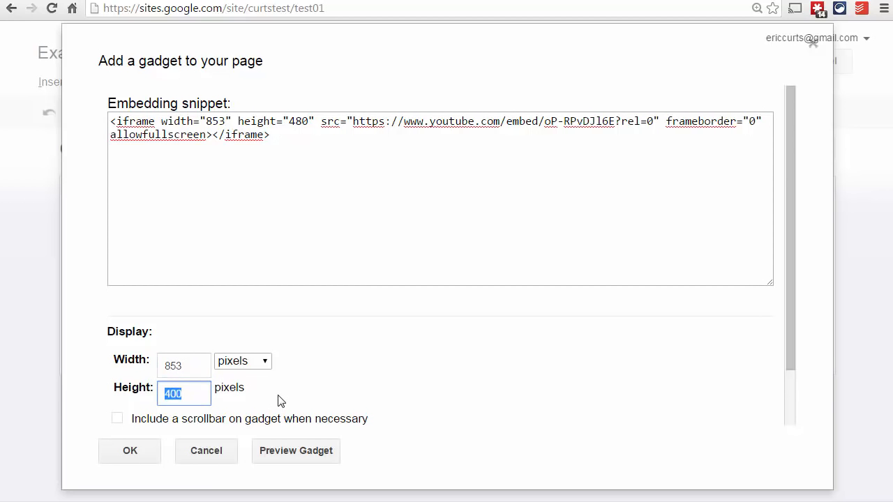
pyautogui.write('480')
# Turn off the title display on the gadget, insert it into the page and save the page
pyautogui.scroll(-2, 328, 352)
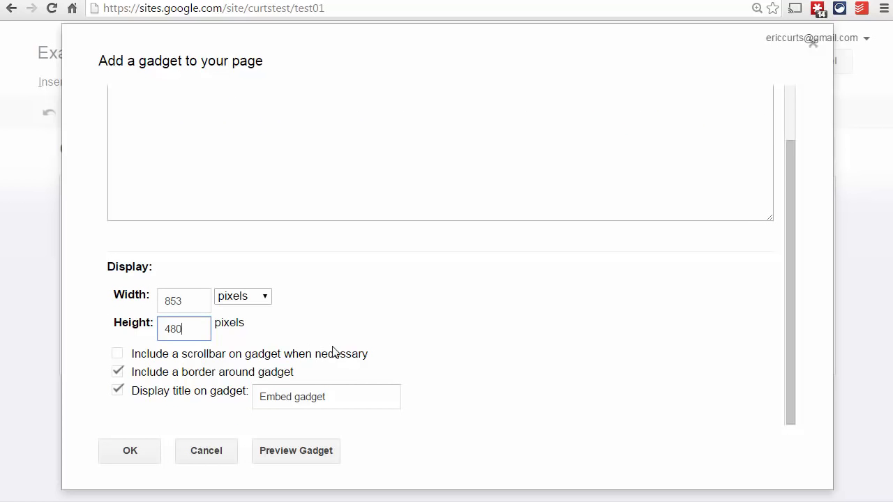
pyautogui.click(118, 391)
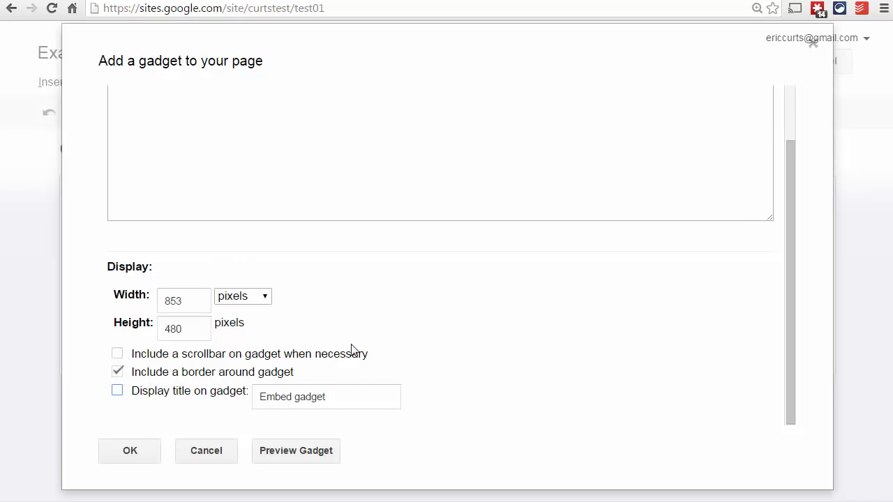
pyautogui.scroll(2, 355, 335)
pyautogui.scroll(-2, 335, 349)
pyautogui.click(134, 451)
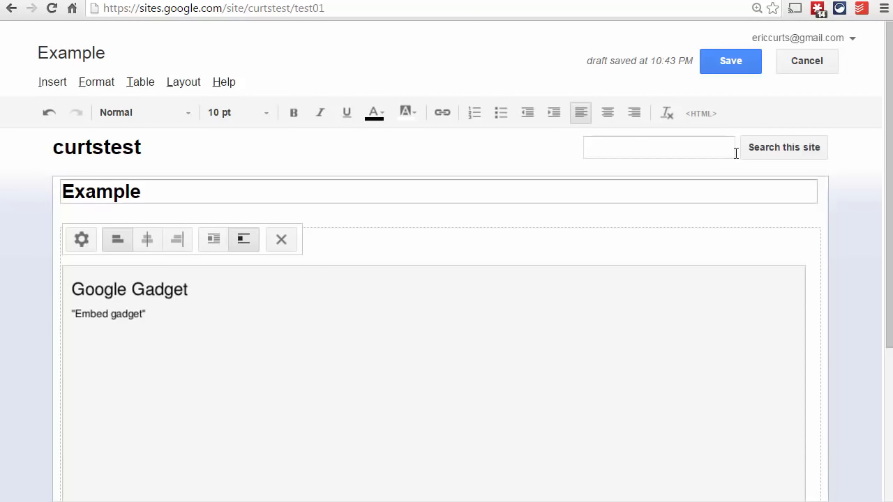
pyautogui.click(738, 70)
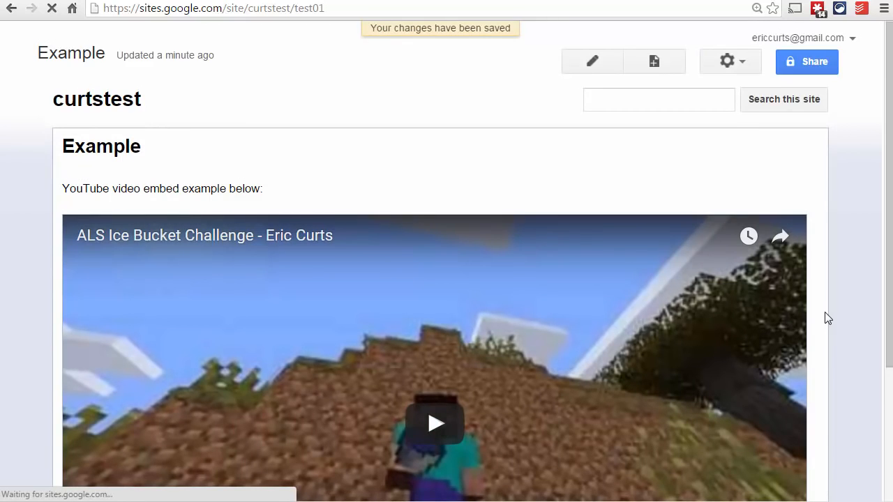
# Look over the saved page, play the embedded ALS Ice Bucket Challenge video for a few seconds and pause it
pyautogui.scroll(-3, 772, 319)
pyautogui.scroll(3, 714, 269)
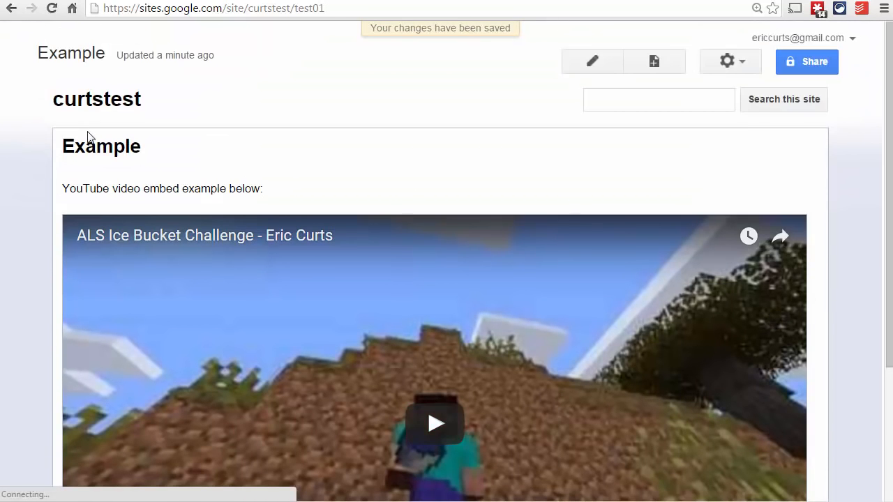
pyautogui.scroll(-3, 96, 159)
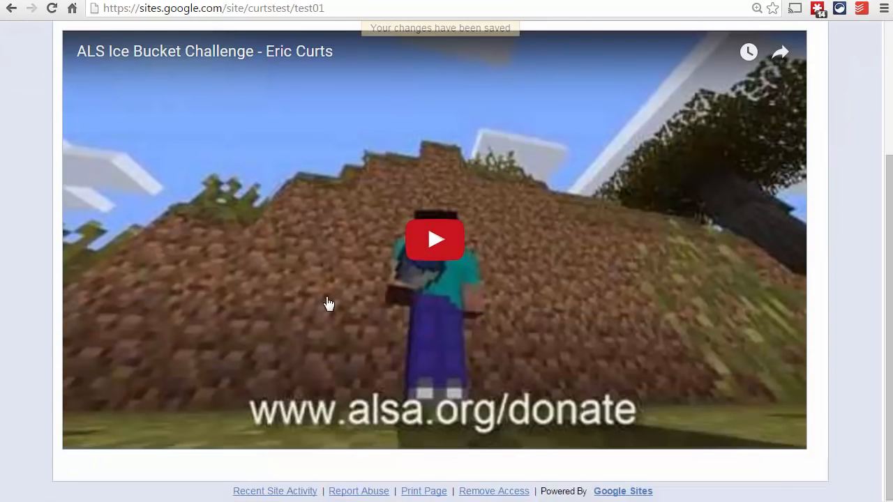
pyautogui.click(421, 250)
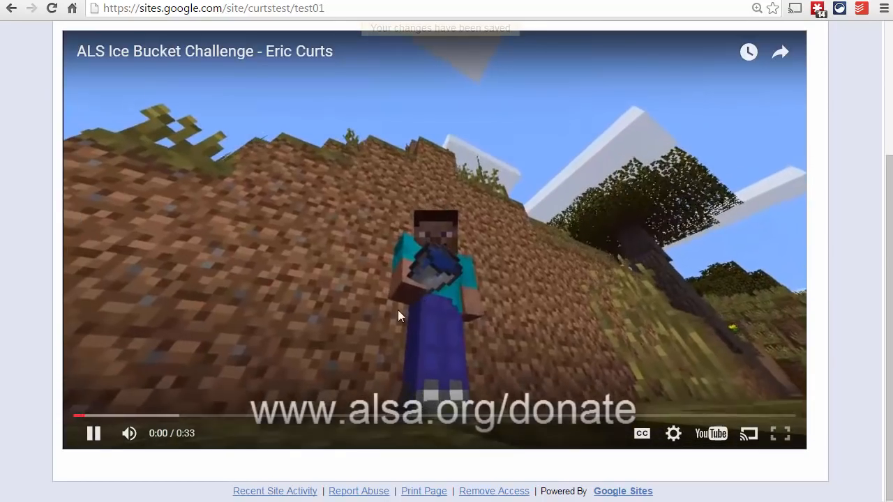
pyautogui.scroll(2, 361, 330)
pyautogui.scroll(-1, 360, 330)
pyautogui.scroll(-1, 360, 331)
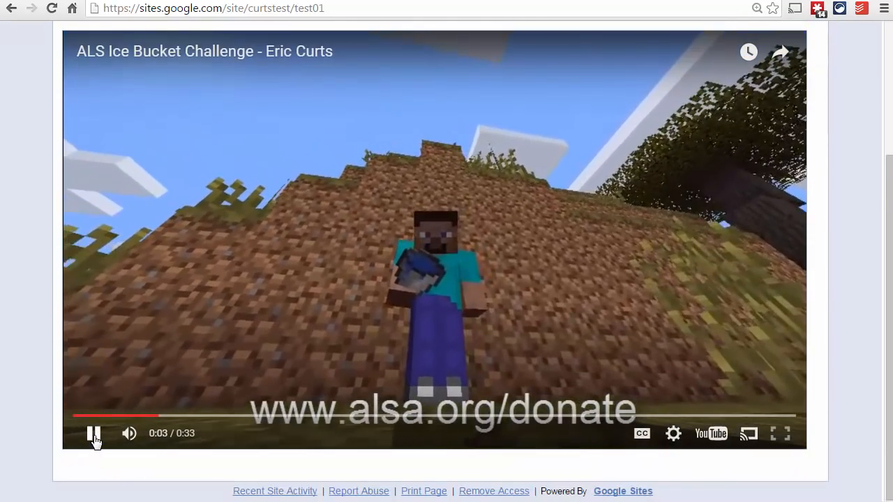
pyautogui.click(94, 436)
pyautogui.scroll(3, 74, 376)
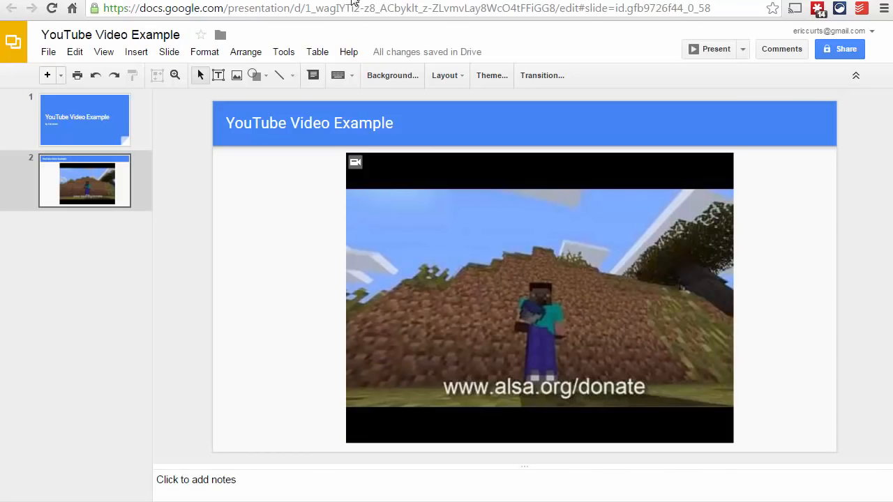
# Switch to the Control Alt Achieve website and view its Resources page
pyautogui.click(490, 1)
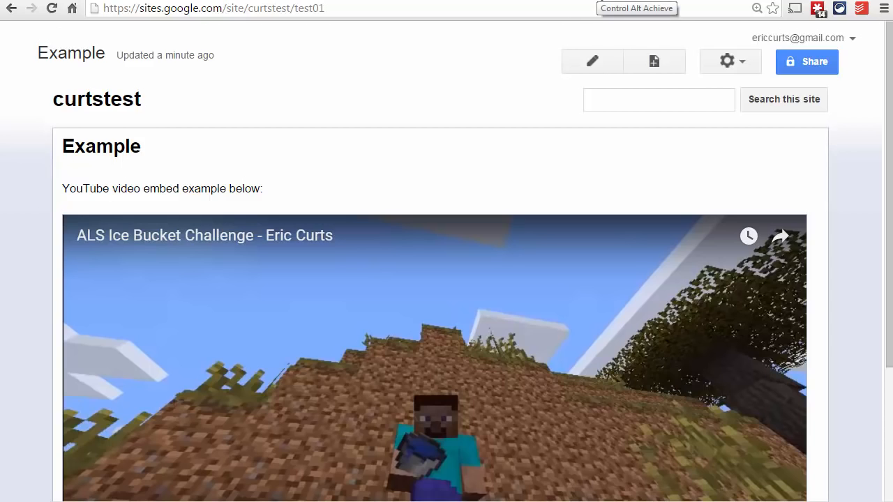
pyautogui.click(598, 2)
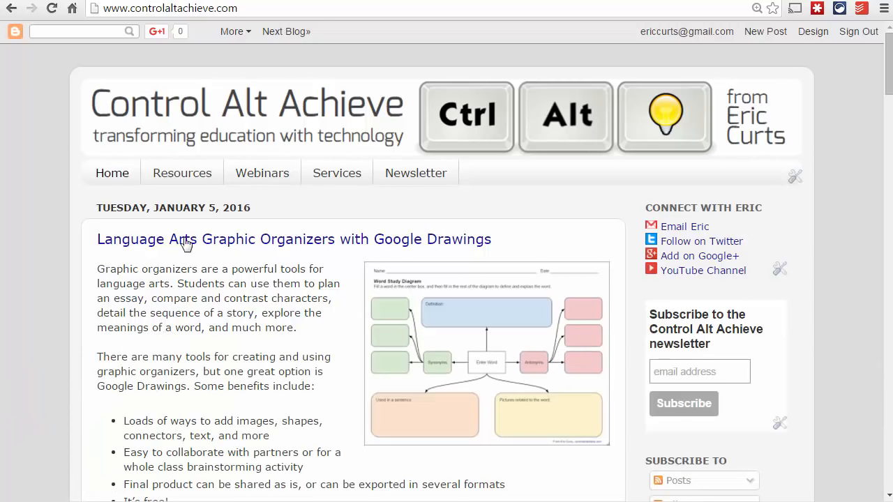
pyautogui.click(198, 174)
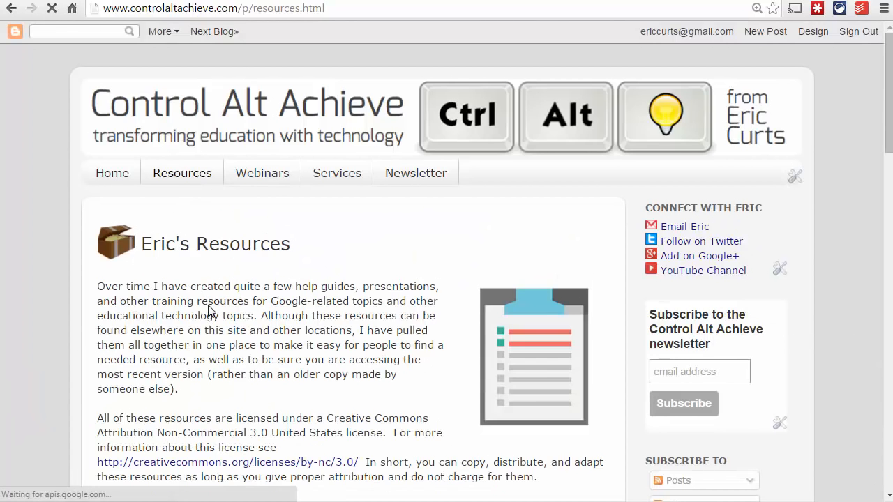
pyautogui.scroll(-8, 211, 303)
pyautogui.scroll(4, 212, 312)
pyautogui.scroll(4, 212, 312)
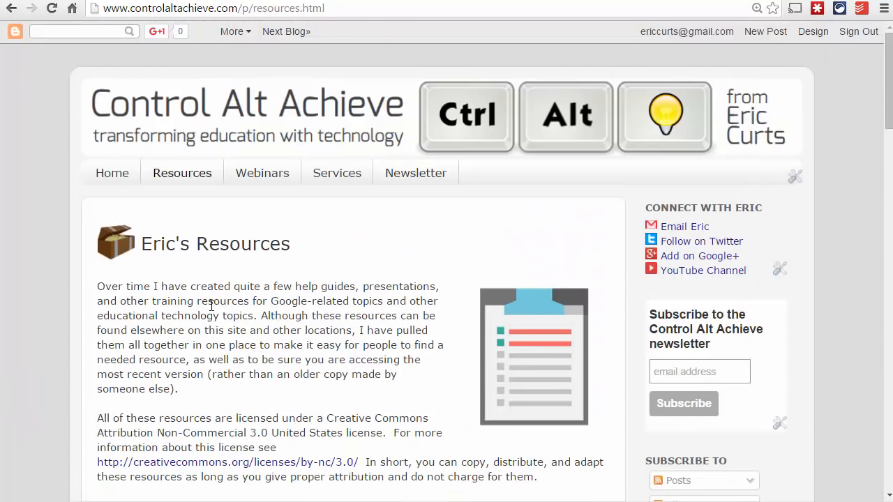
# Show the website's Webinars page and look through its introduction and upcoming webinars
pyautogui.click(266, 176)
pyautogui.scroll(-14, 183, 346)
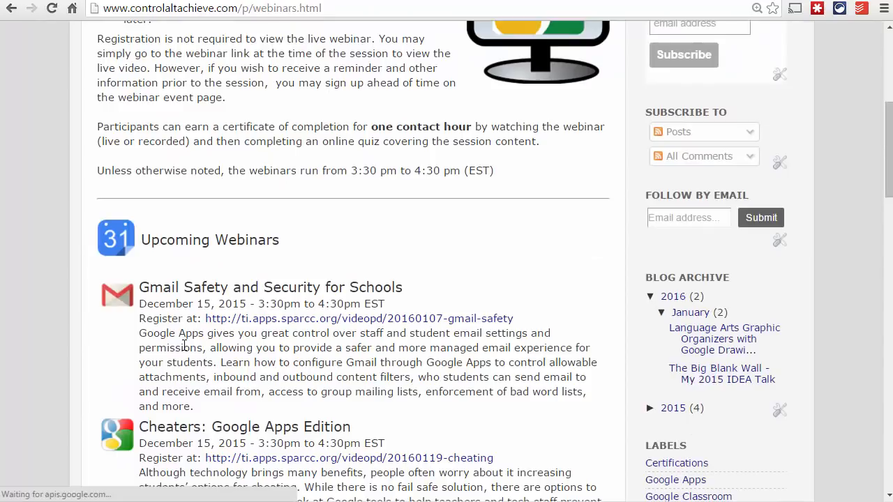
pyautogui.scroll(12, 184, 346)
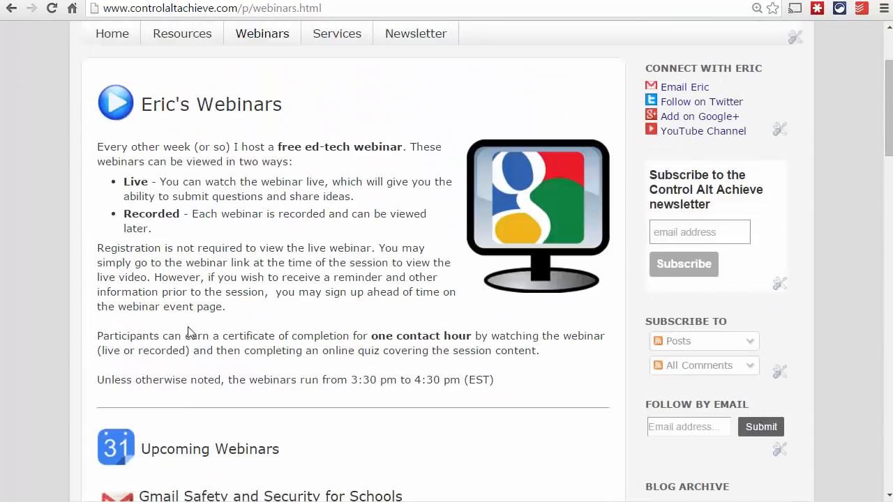
pyautogui.scroll(2, 189, 333)
# Show the website's Newsletter page and look over its description and subscription section
pyautogui.click(415, 175)
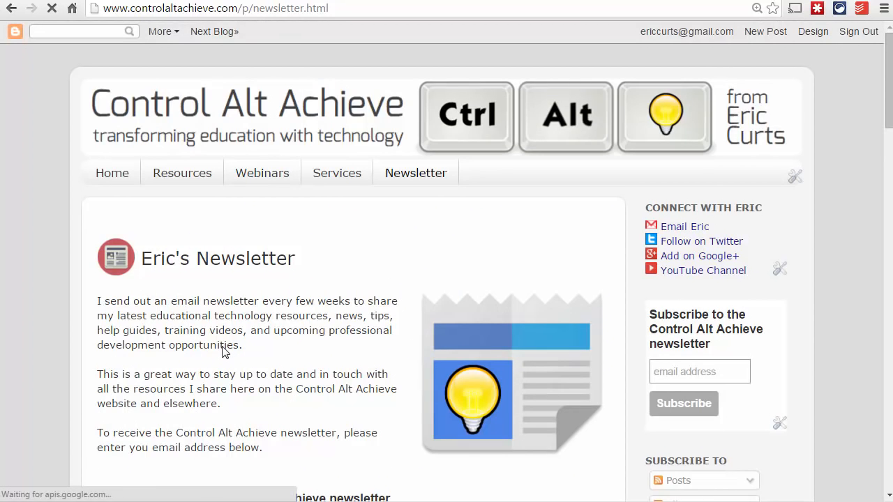
pyautogui.scroll(-3, 224, 348)
pyautogui.scroll(3, 224, 350)
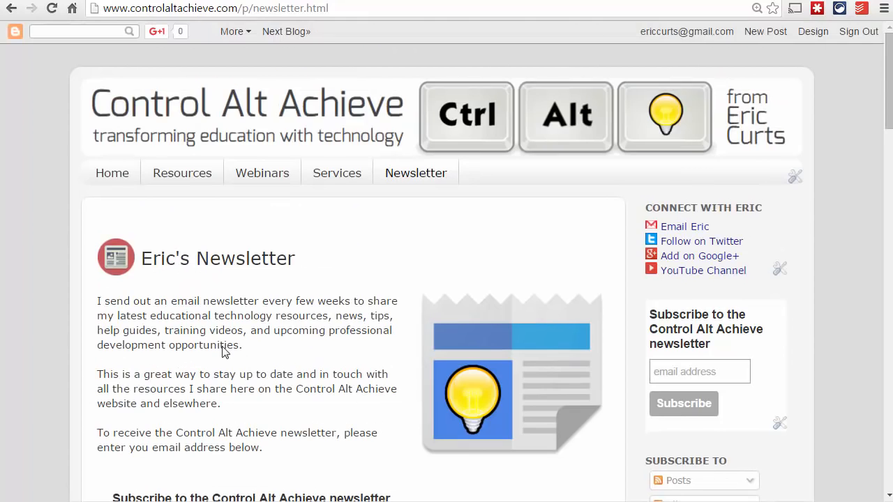